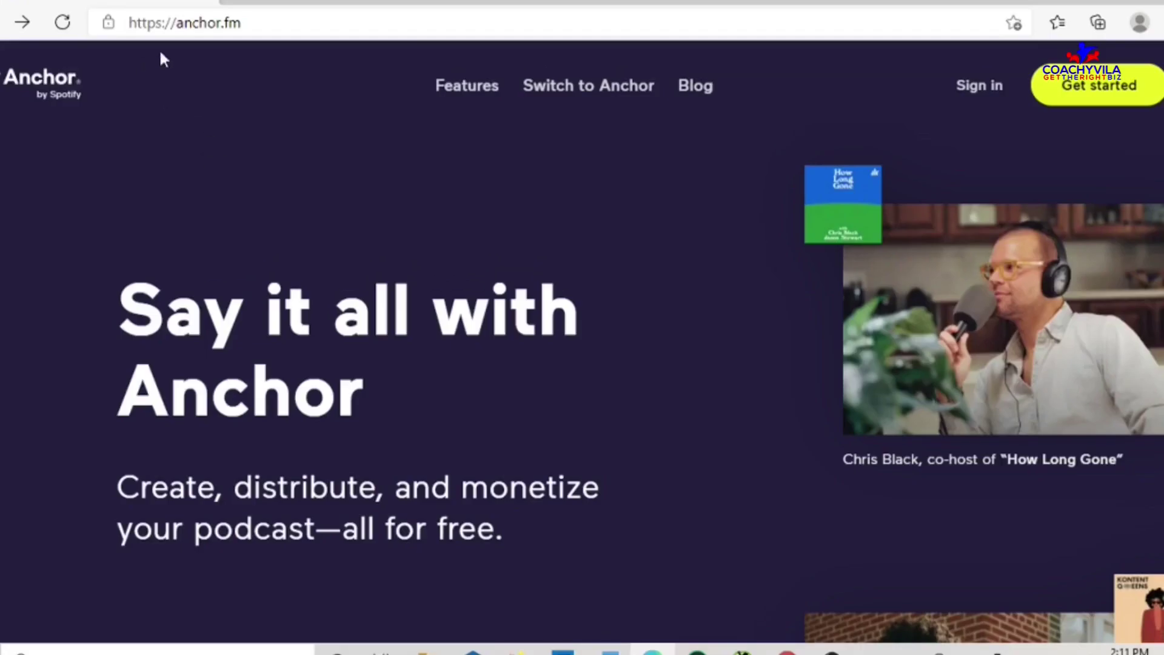
{"action": "scroll", "coordinate": [405, 185], "scroll_direction": "down", "scroll_amount": 3}
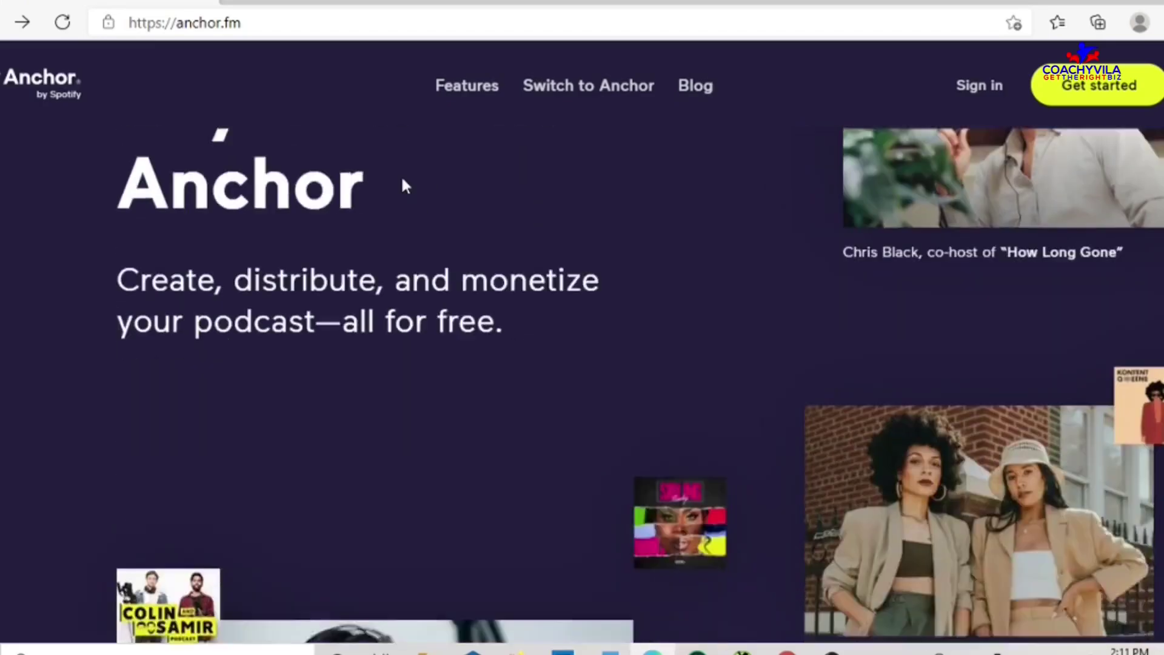
{"action": "scroll", "coordinate": [403, 182], "scroll_direction": "down", "scroll_amount": 3}
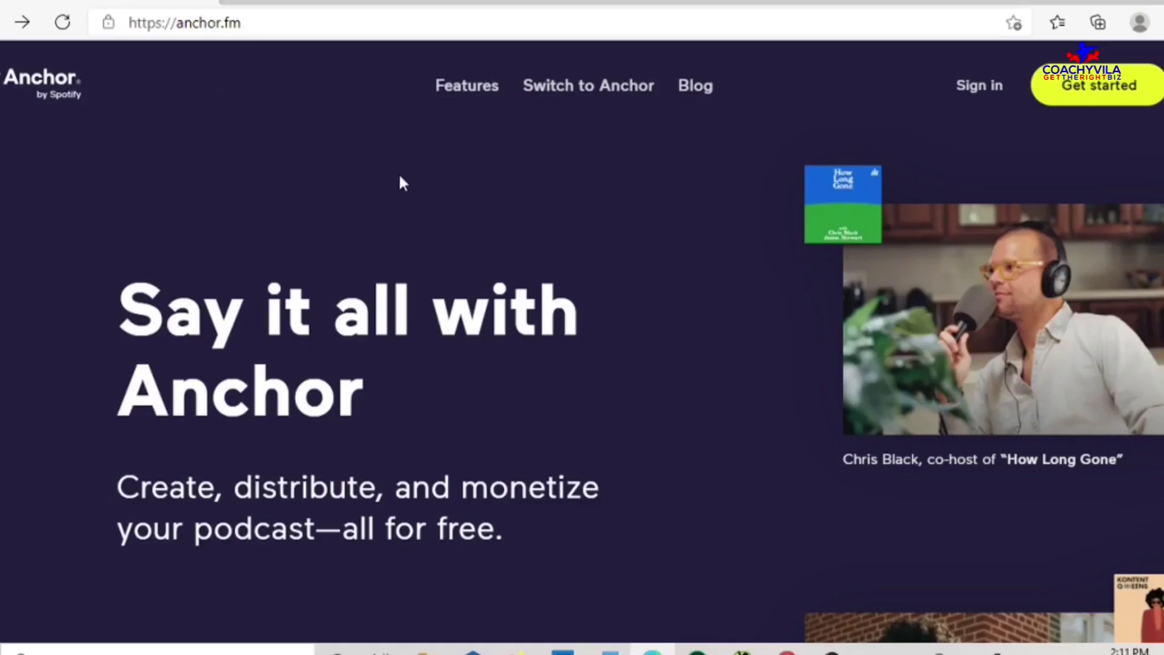
{"action": "scroll", "coordinate": [401, 174], "scroll_direction": "down", "scroll_amount": 5}
{"action": "scroll", "coordinate": [403, 182], "scroll_direction": "down", "scroll_amount": 4}
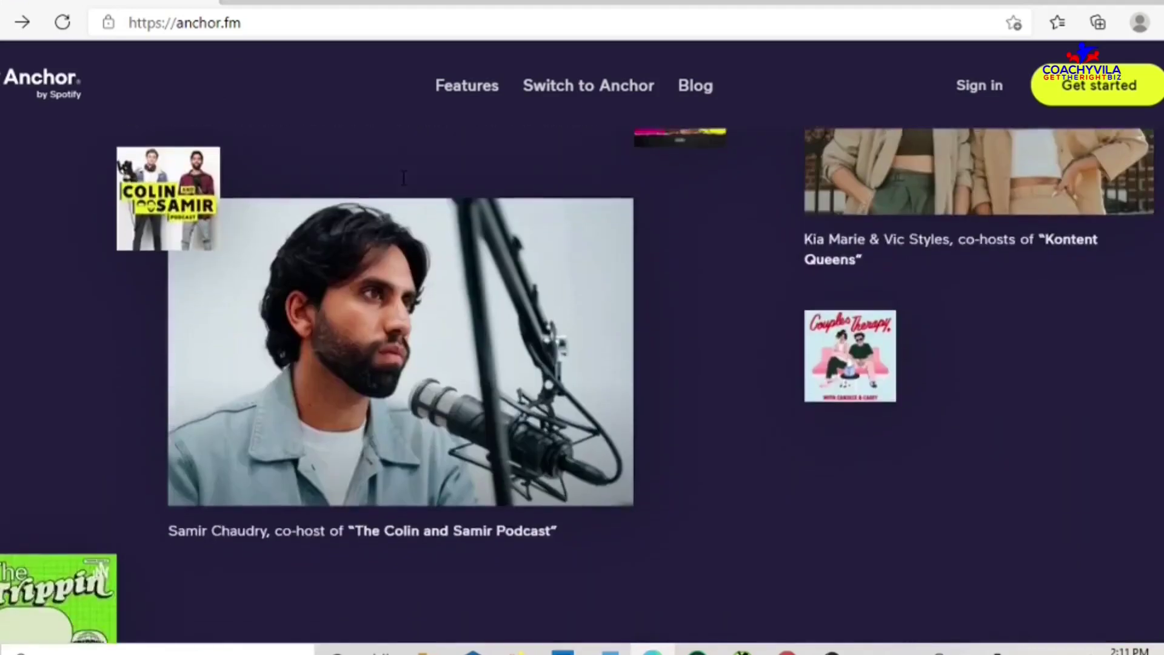
{"action": "scroll", "coordinate": [403, 181], "scroll_direction": "down", "scroll_amount": 3}
{"action": "scroll", "coordinate": [403, 182], "scroll_direction": "down", "scroll_amount": 3}
{"action": "scroll", "coordinate": [403, 182], "scroll_direction": "down", "scroll_amount": 1}
{"action": "scroll", "coordinate": [403, 182], "scroll_direction": "down", "scroll_amount": 5}
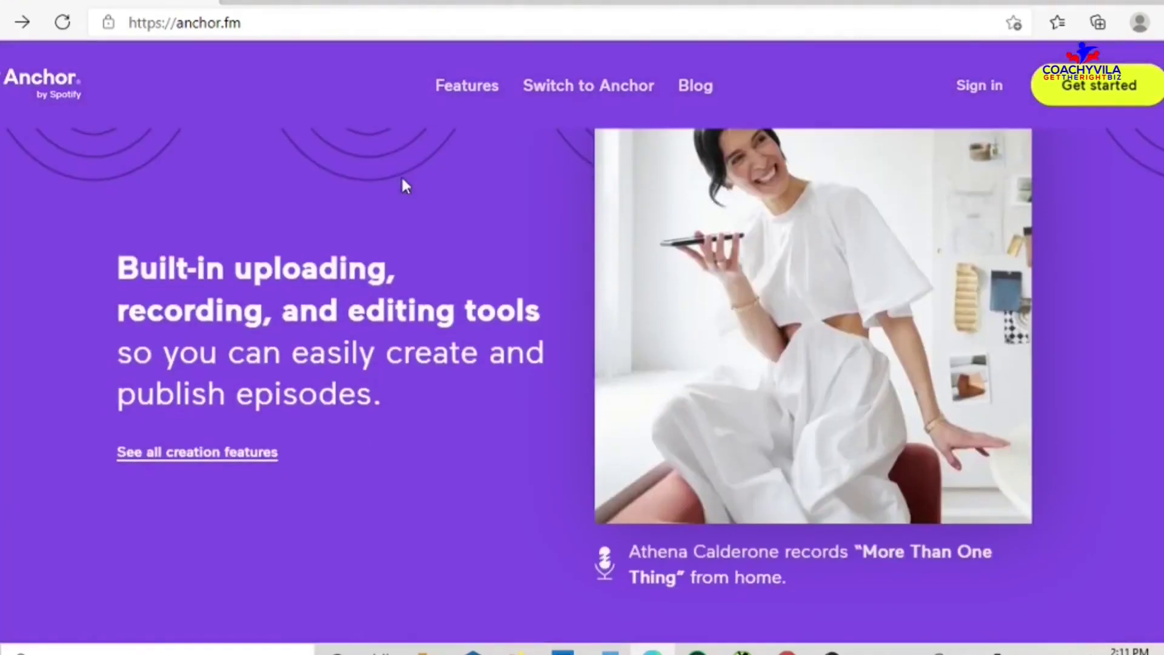
{"action": "scroll", "coordinate": [403, 182], "scroll_direction": "down", "scroll_amount": 6}
{"action": "scroll", "coordinate": [401, 175], "scroll_direction": "down", "scroll_amount": 5}
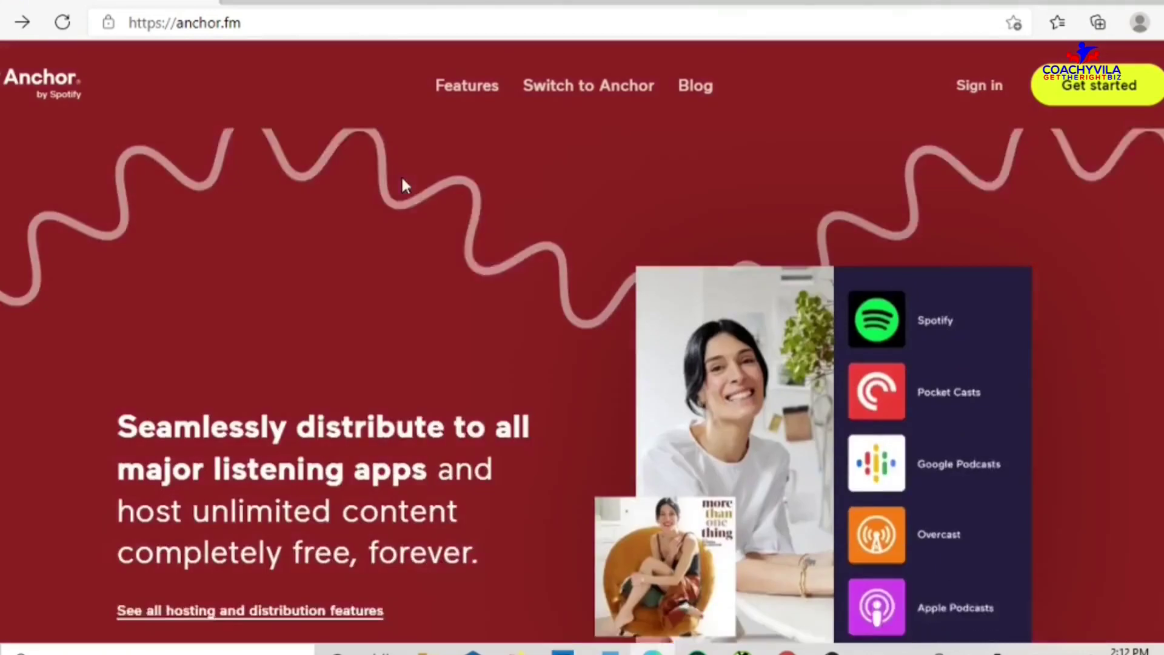
{"action": "scroll", "coordinate": [402, 174], "scroll_direction": "down", "scroll_amount": 1}
{"action": "scroll", "coordinate": [402, 174], "scroll_direction": "down", "scroll_amount": 1}
{"action": "scroll", "coordinate": [401, 174], "scroll_direction": "down", "scroll_amount": 3}
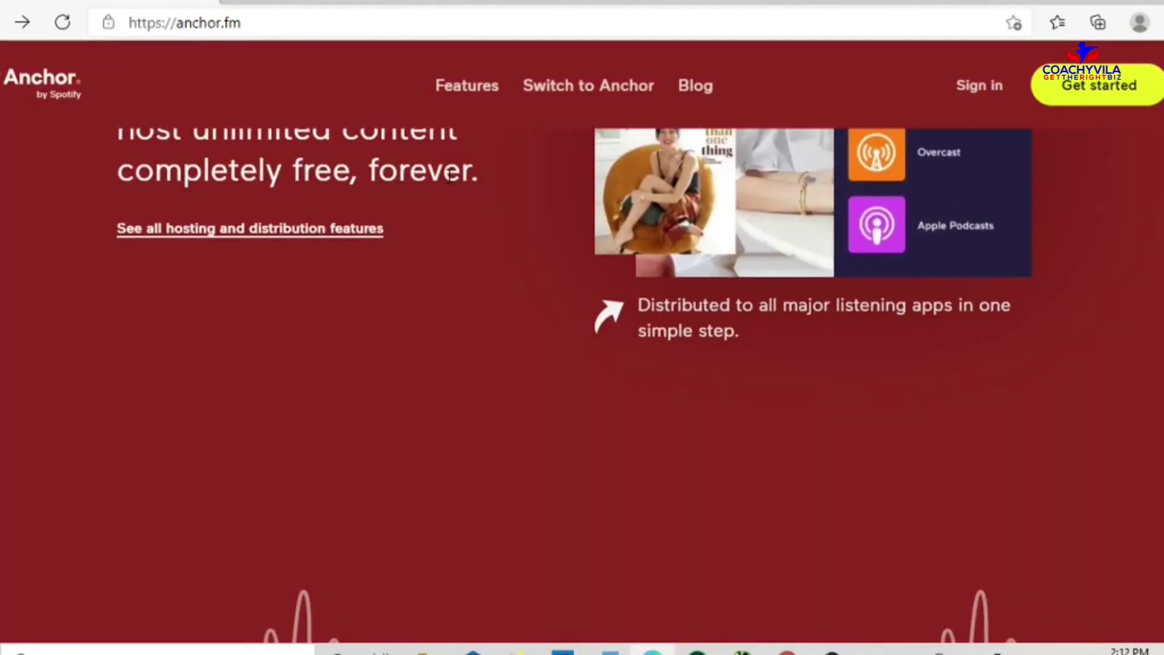
{"action": "scroll", "coordinate": [448, 179], "scroll_direction": "down", "scroll_amount": 3}
{"action": "scroll", "coordinate": [448, 181], "scroll_direction": "up", "scroll_amount": 5}
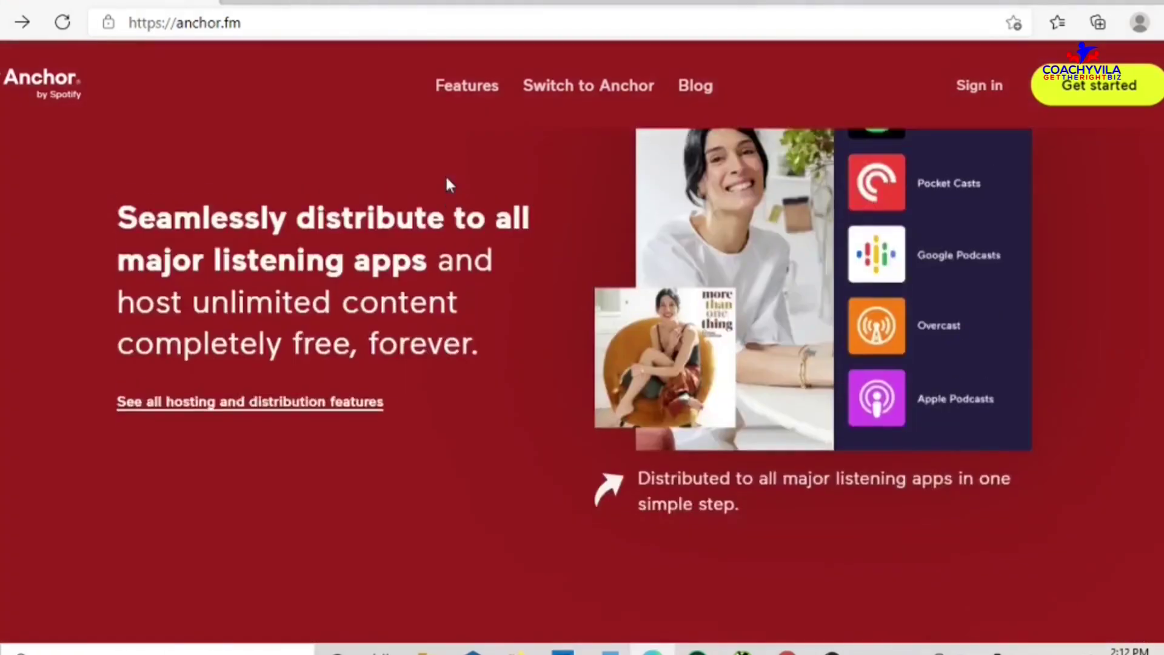
{"action": "scroll", "coordinate": [448, 182], "scroll_direction": "up", "scroll_amount": 5}
{"action": "scroll", "coordinate": [448, 182], "scroll_direction": "up", "scroll_amount": 5}
{"action": "scroll", "coordinate": [449, 182], "scroll_direction": "up", "scroll_amount": 10}
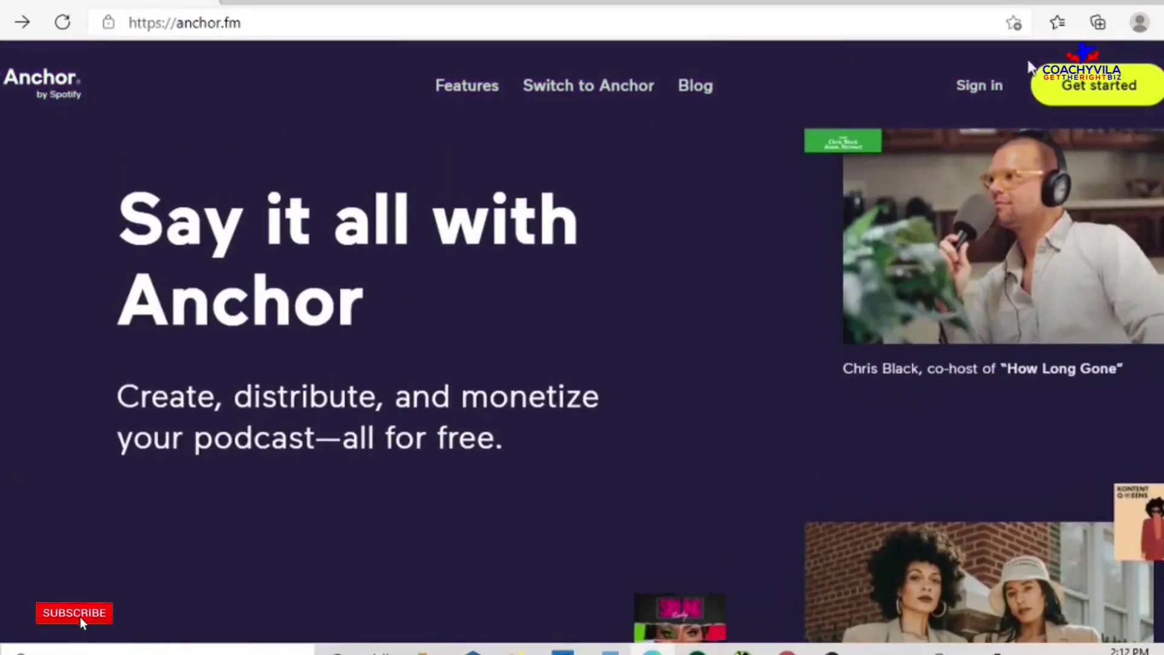
Start account creation with Get started and reach the Business Facts podcast dashboard.
{"action": "left_click", "coordinate": [1096, 97]}
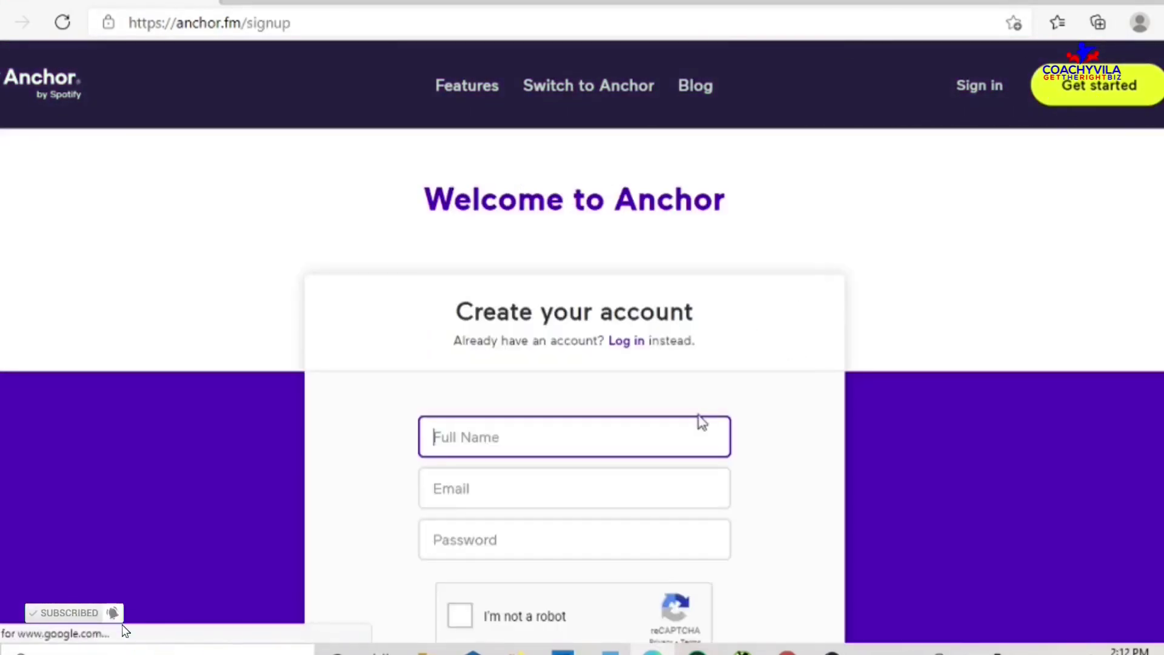
{"action": "scroll", "coordinate": [703, 418], "scroll_direction": "down", "scroll_amount": 3}
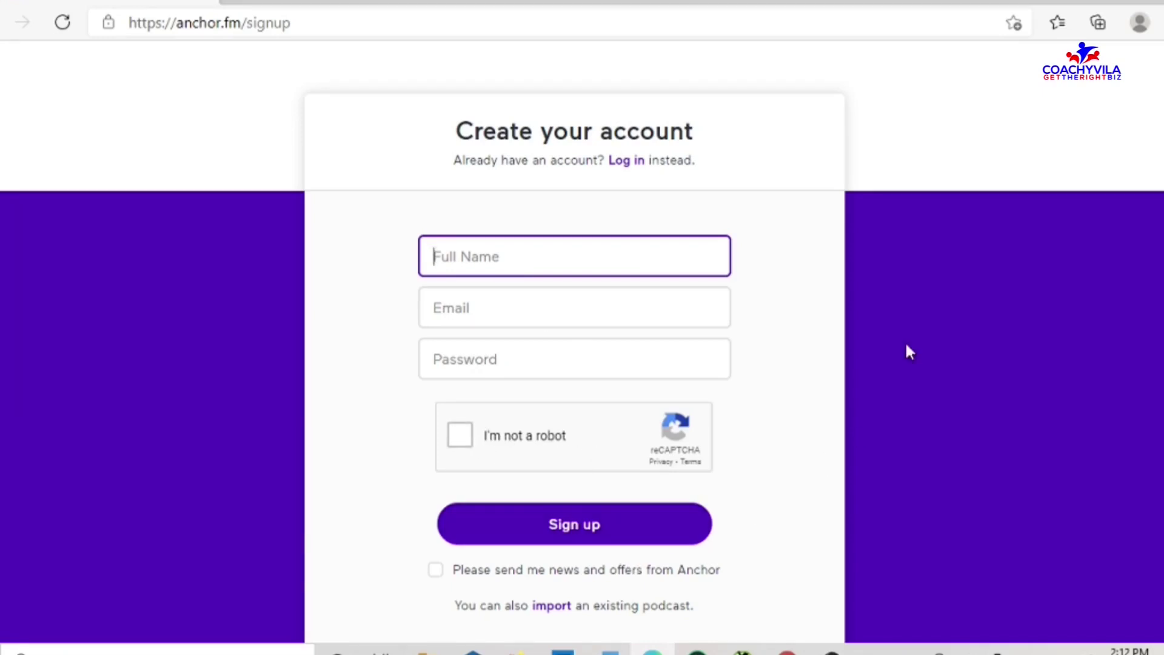
{"action": "scroll", "coordinate": [905, 341], "scroll_direction": "up", "scroll_amount": 3}
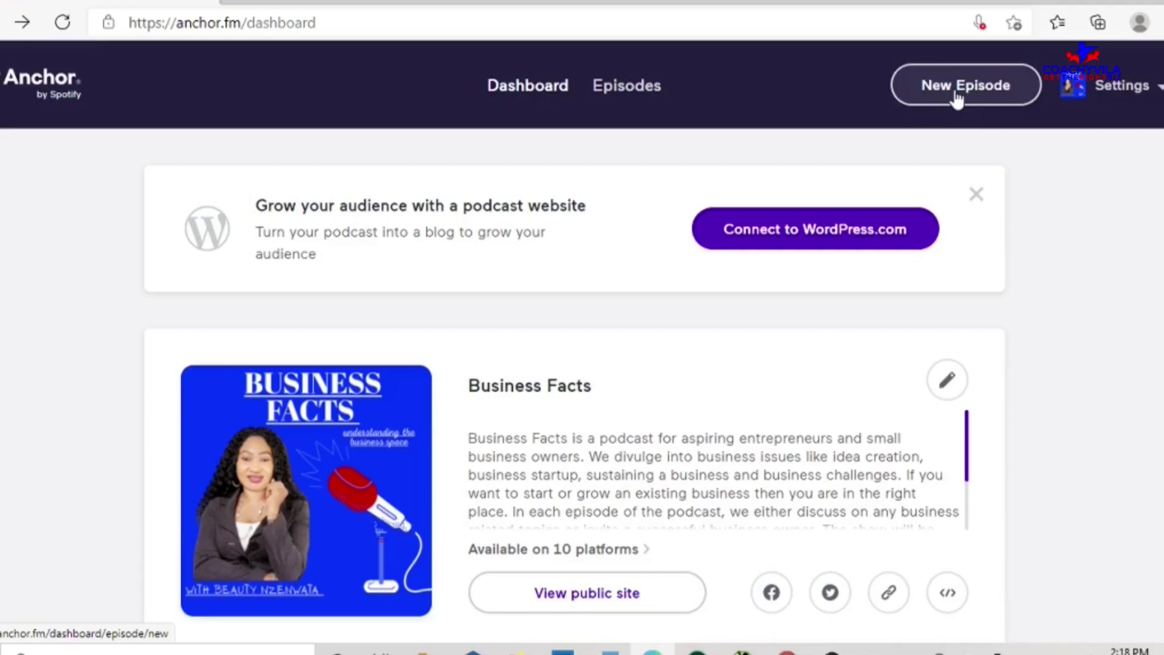
Open the Create your episode page via New Episode and look over it.
{"action": "left_click", "coordinate": [957, 94]}
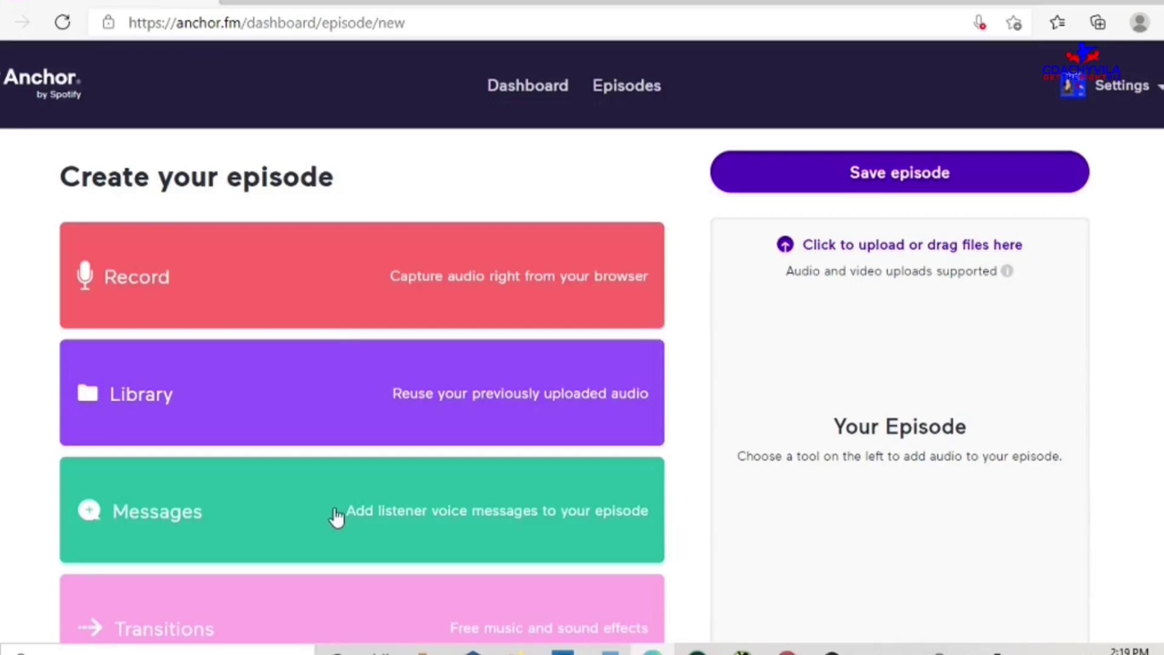
{"action": "scroll", "coordinate": [334, 516], "scroll_direction": "down", "scroll_amount": 2}
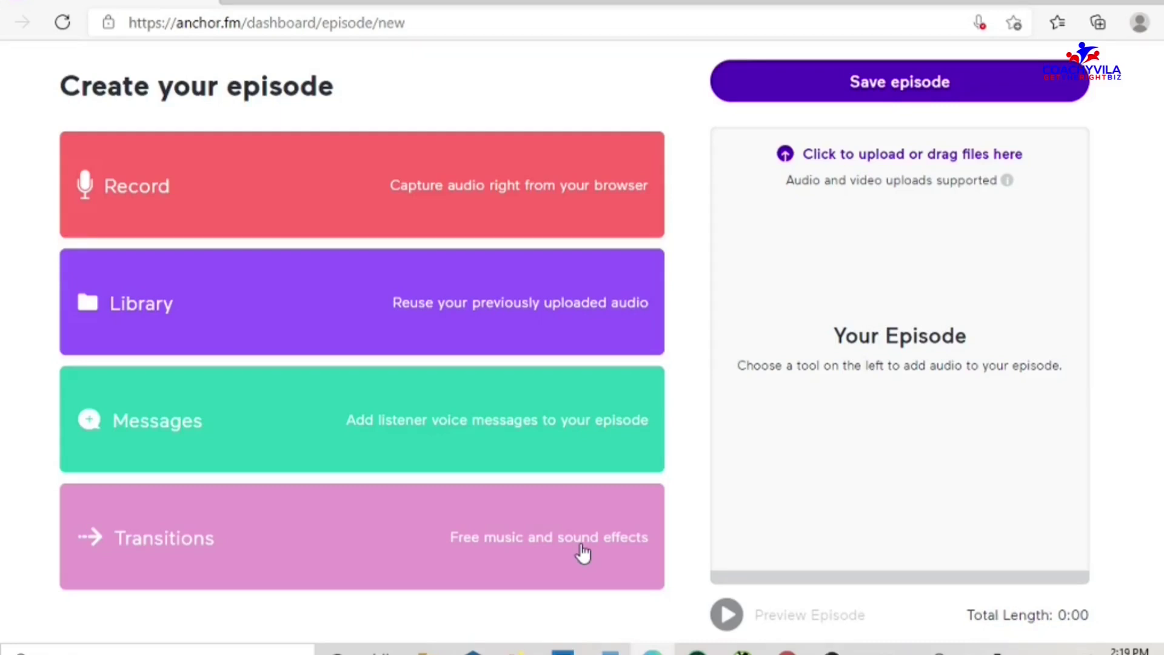
{"action": "scroll", "coordinate": [582, 553], "scroll_direction": "up", "scroll_amount": 2}
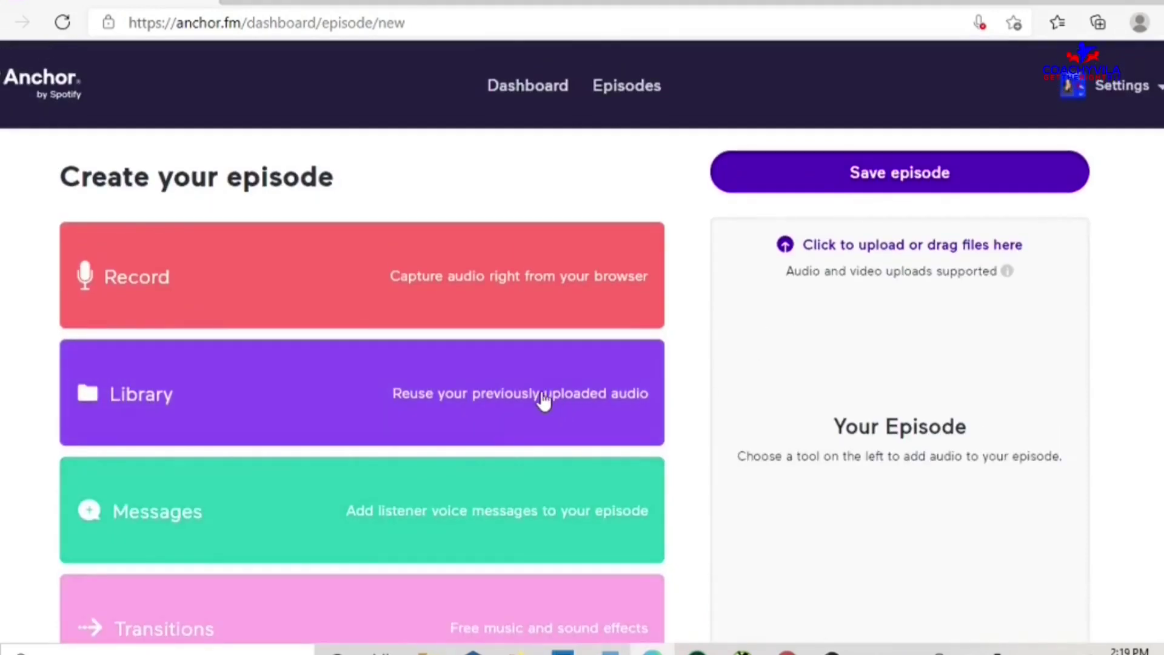
Upload the '09 Define 4audacity 2' recording from the Podcast Files folder.
{"action": "left_click", "coordinate": [891, 254]}
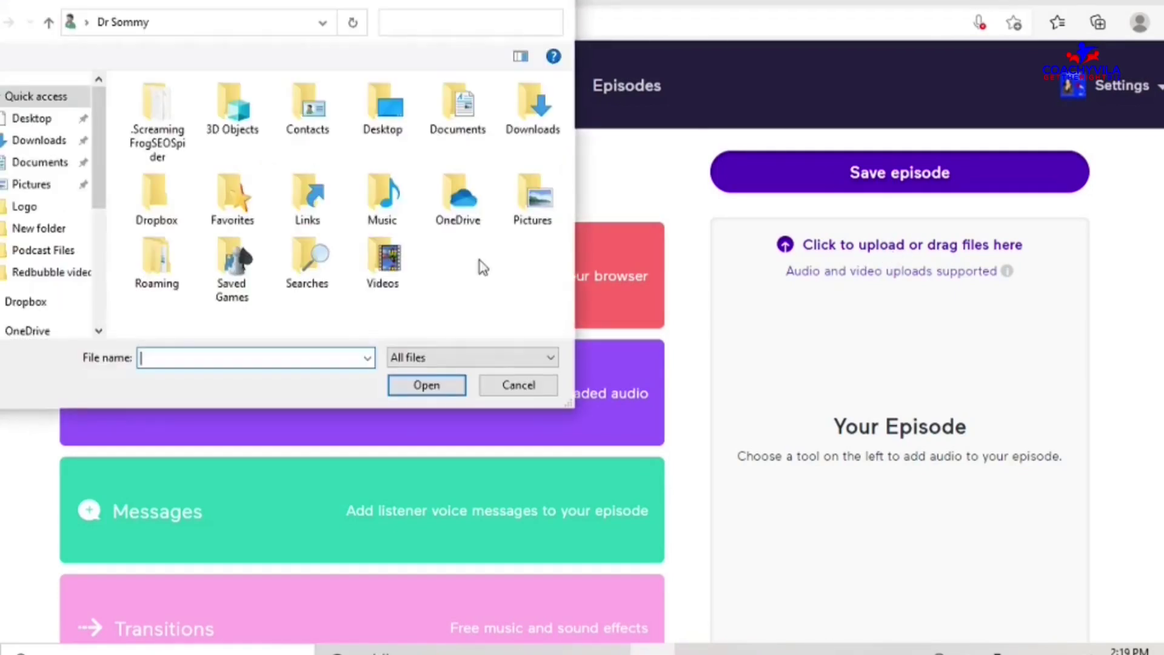
{"action": "left_click", "coordinate": [46, 251]}
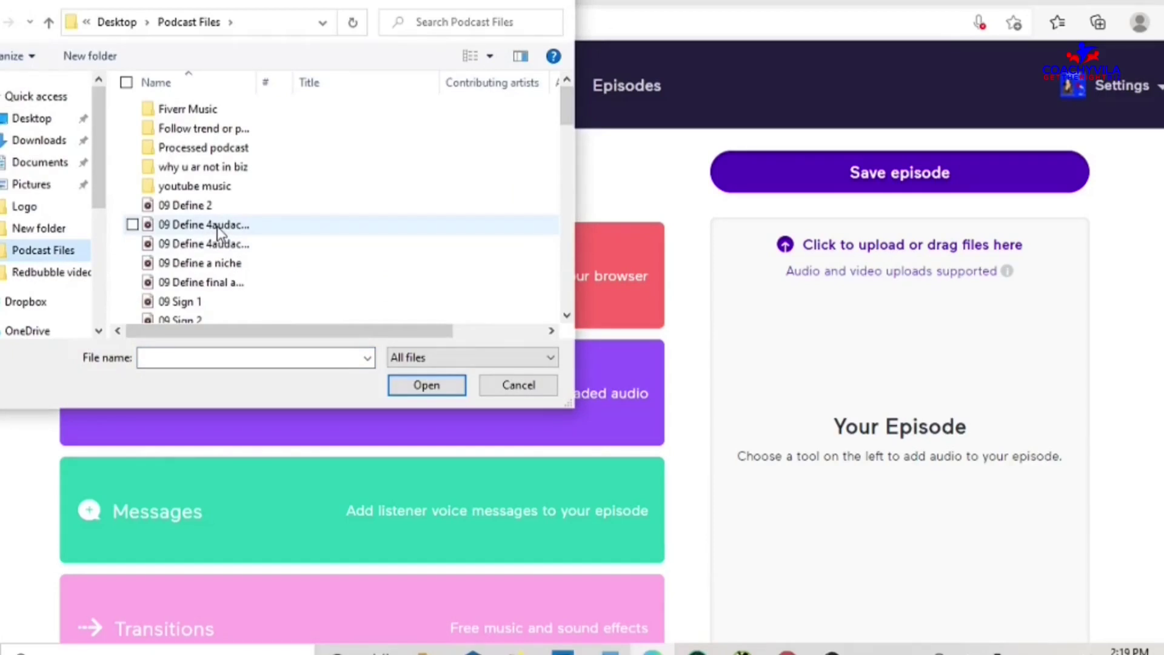
{"action": "left_click", "coordinate": [217, 227]}
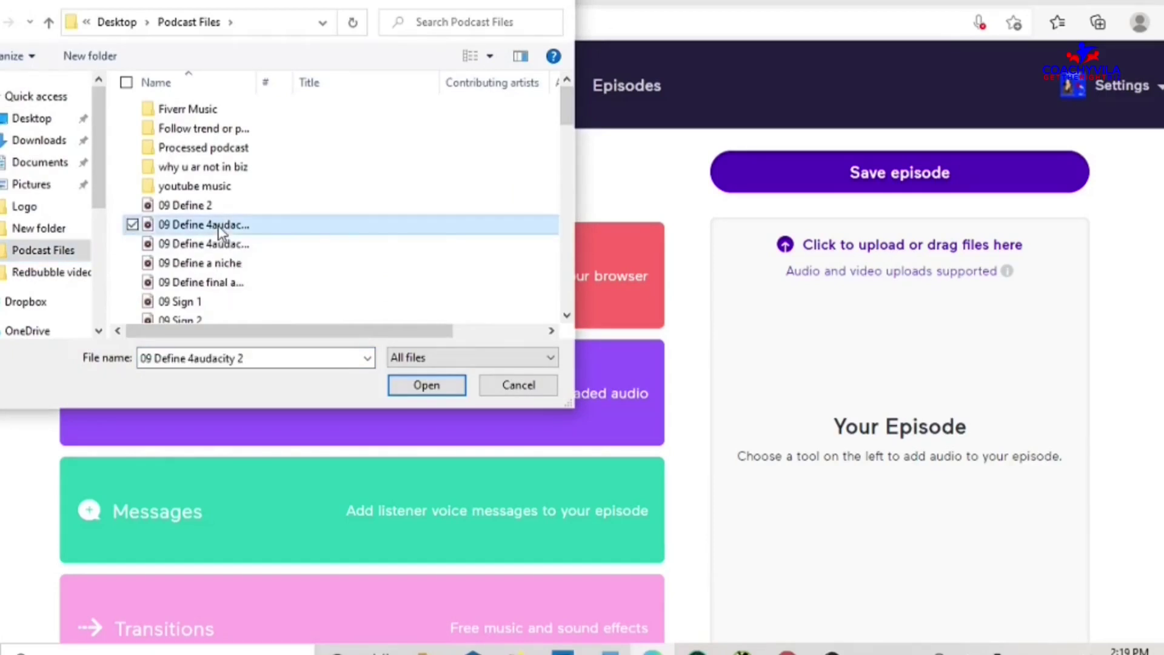
{"action": "left_click", "coordinate": [425, 387]}
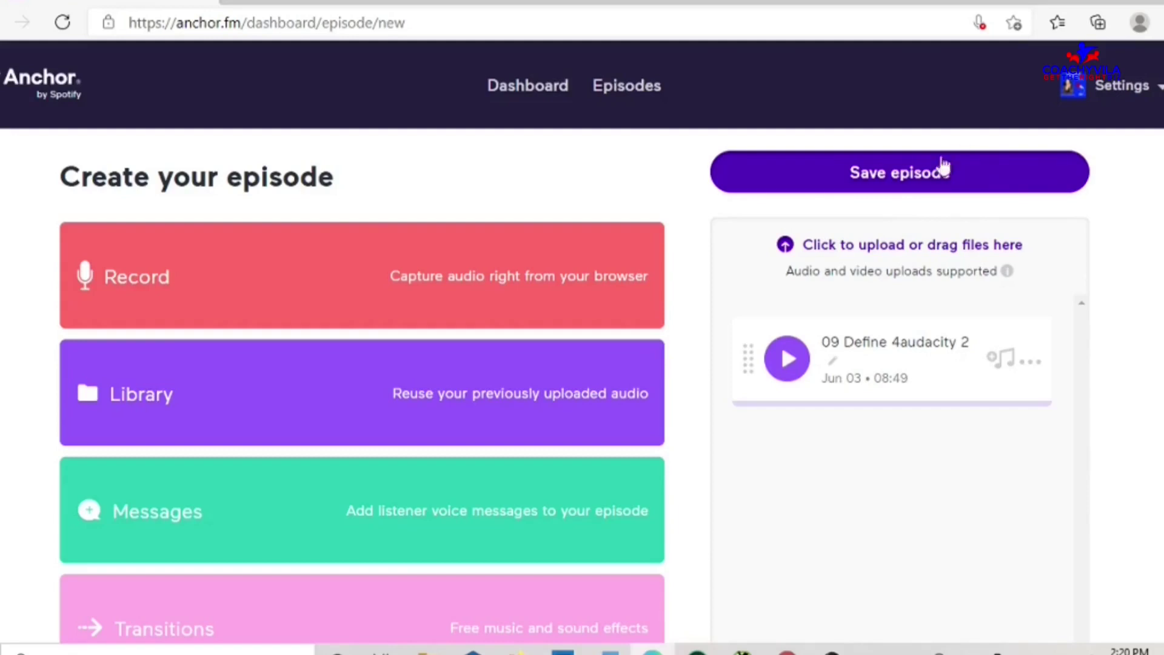
Title the episode 'How to podcast' and describe it as 'In this episode you learn how to start a podcast'.
{"action": "left_click", "coordinate": [919, 176]}
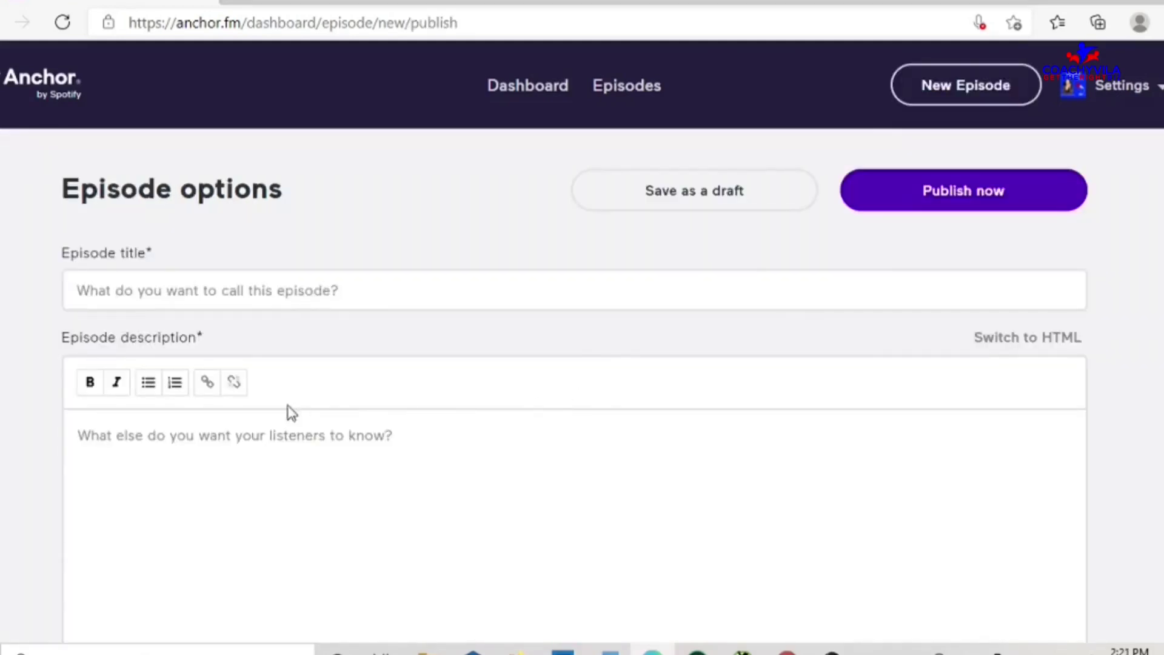
{"action": "left_click", "coordinate": [81, 291]}
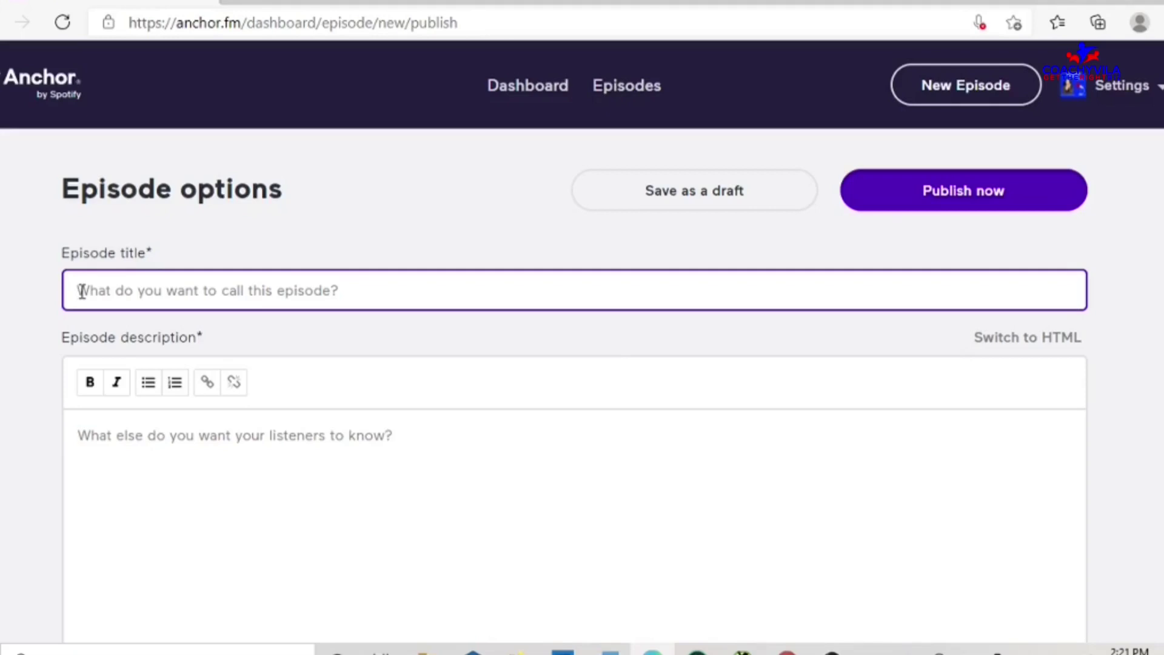
{"action": "type", "text": "How "}
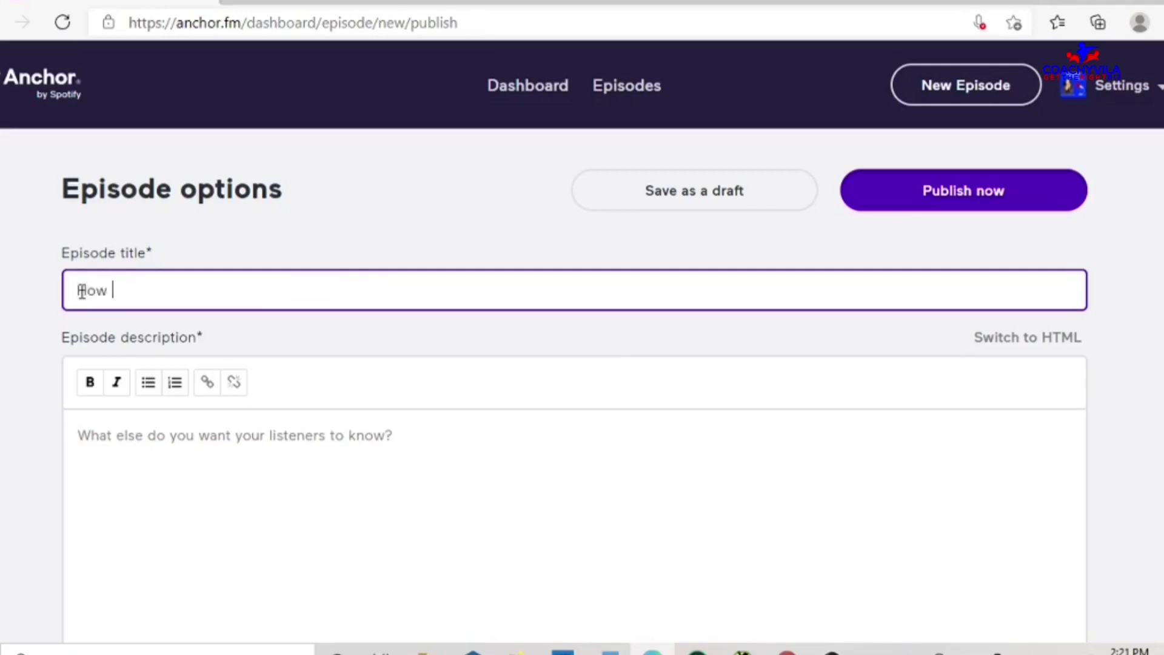
{"action": "type", "text": "to "}
{"action": "type", "text": "podca"}
{"action": "type", "text": "st"}
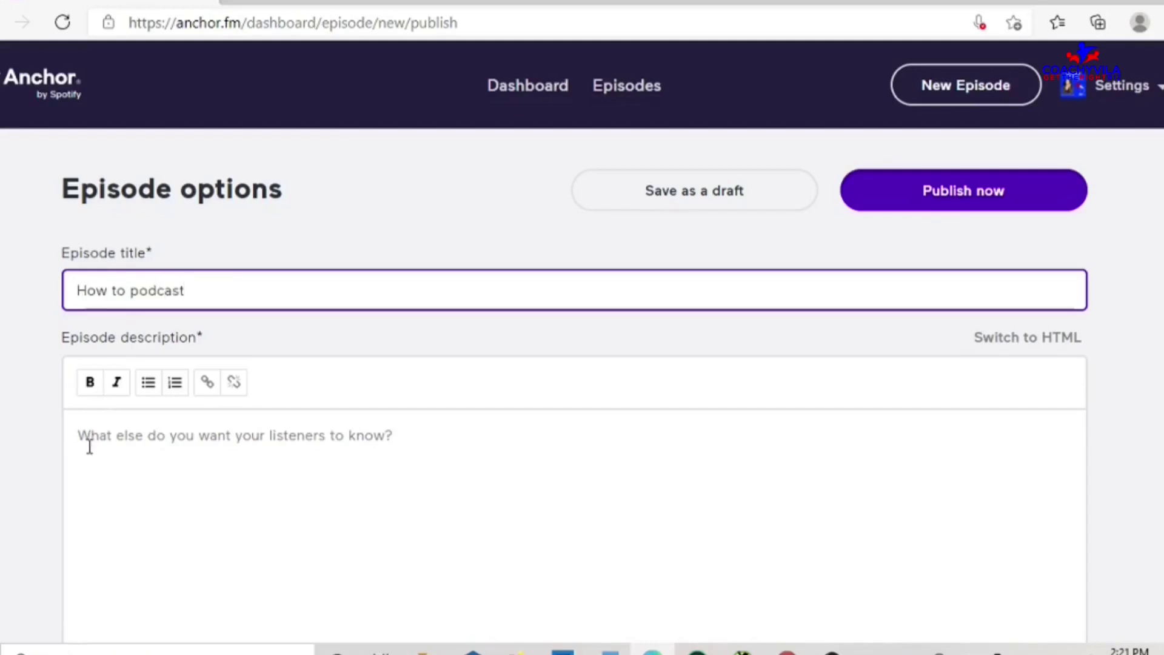
{"action": "left_click", "coordinate": [90, 446]}
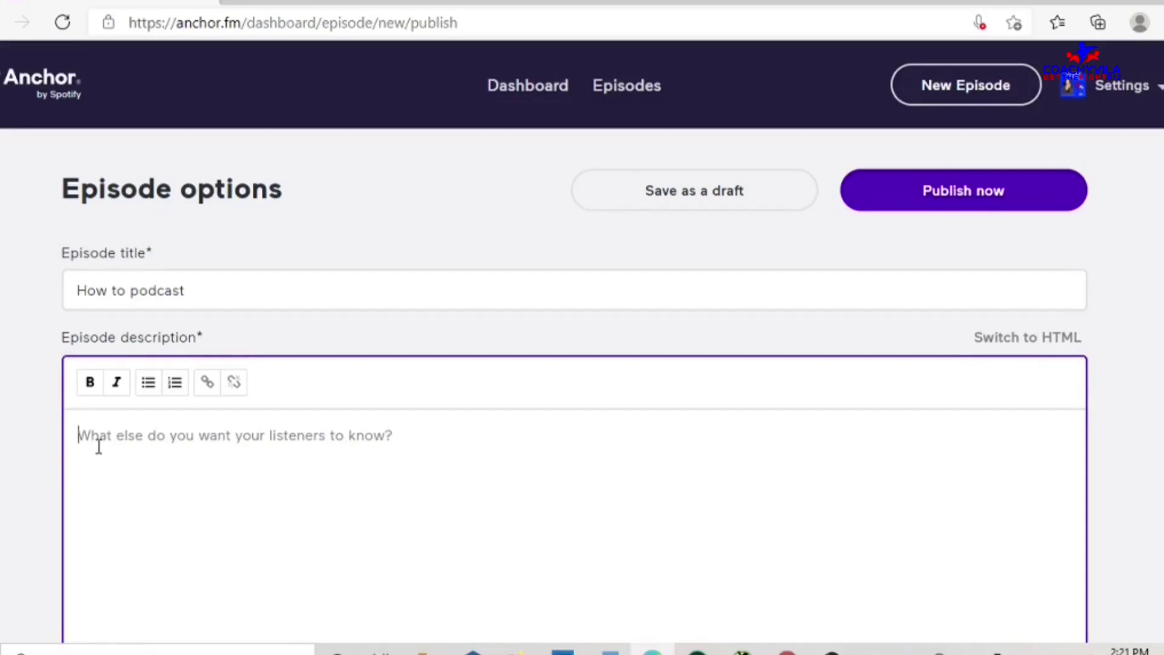
{"action": "type", "text": "In this "}
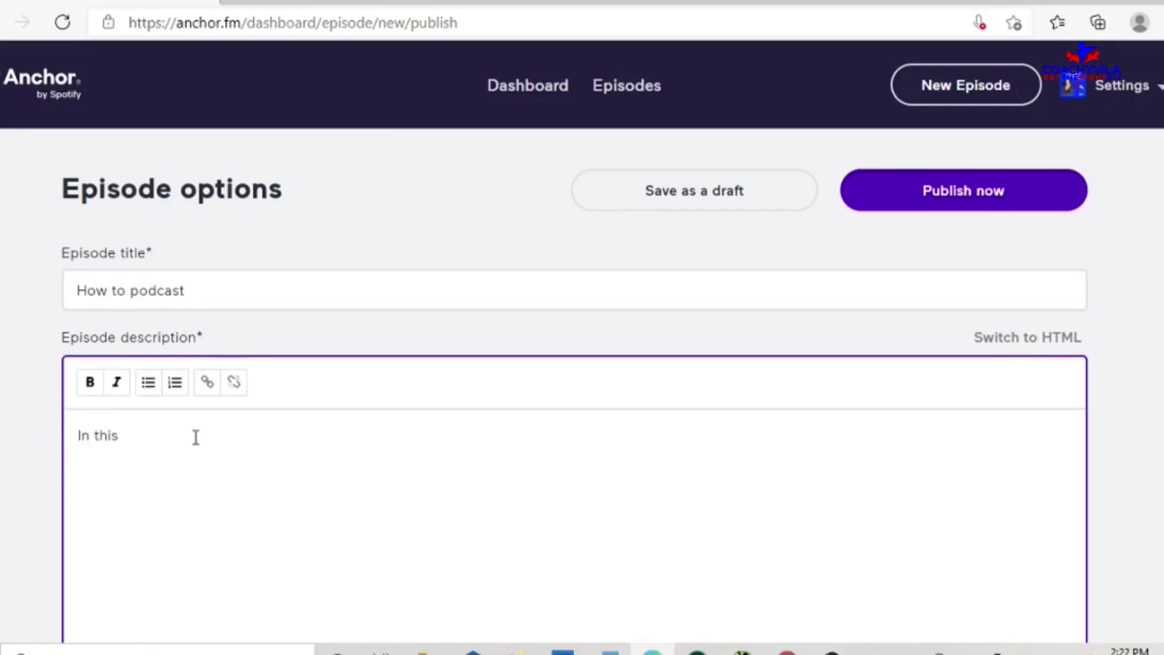
{"action": "type", "text": "ep"}
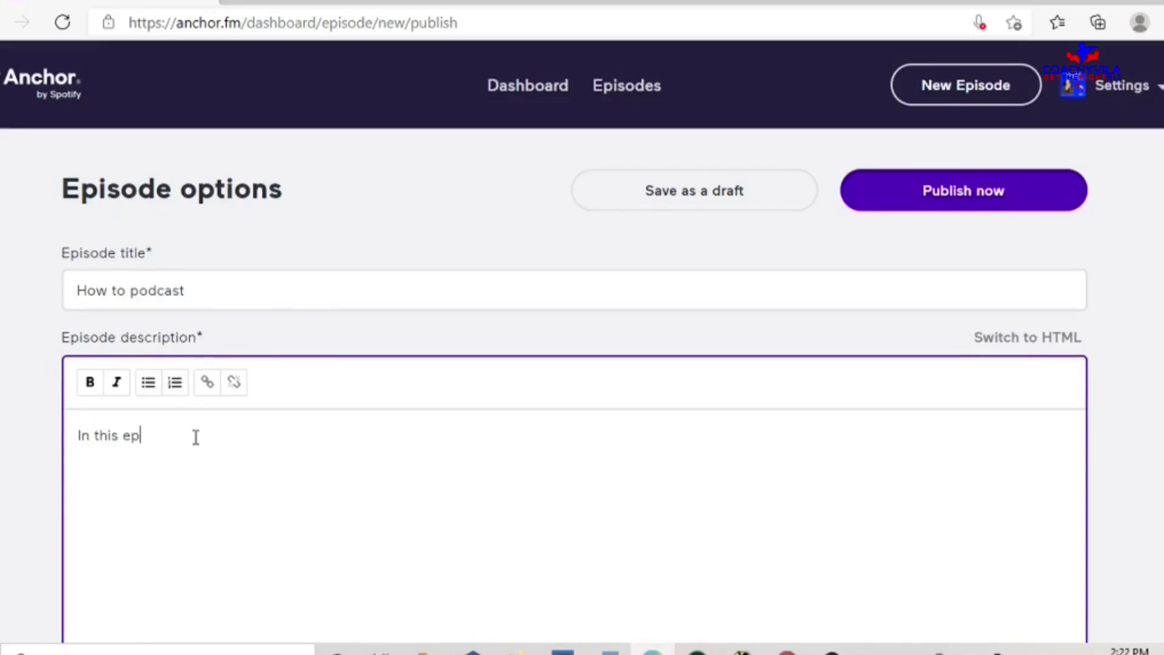
{"action": "type", "text": "isode "}
{"action": "type", "text": "y"}
{"action": "type", "text": "ou le"}
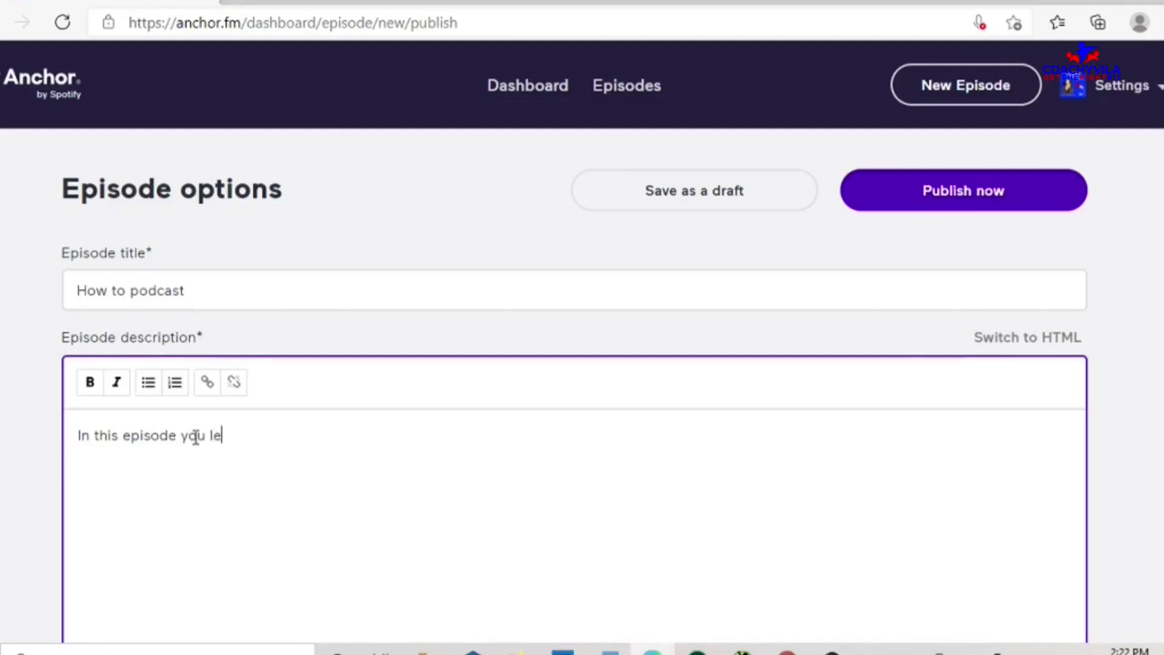
{"action": "type", "text": "arn h"}
{"action": "type", "text": "ow to st"}
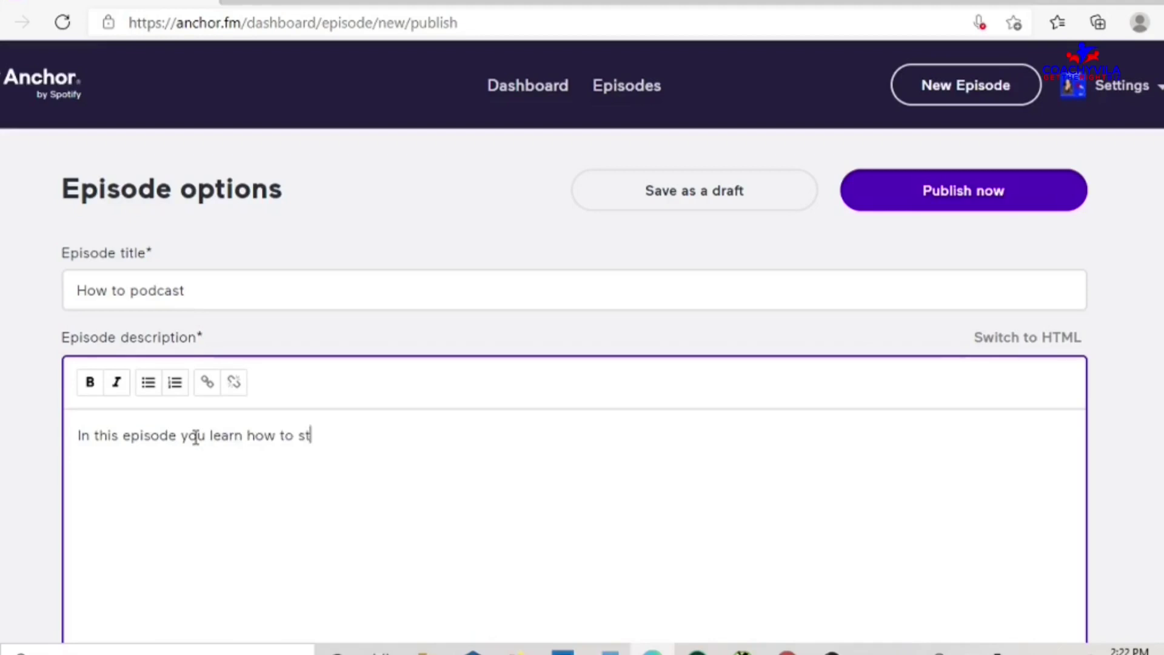
{"action": "type", "text": "art a po"}
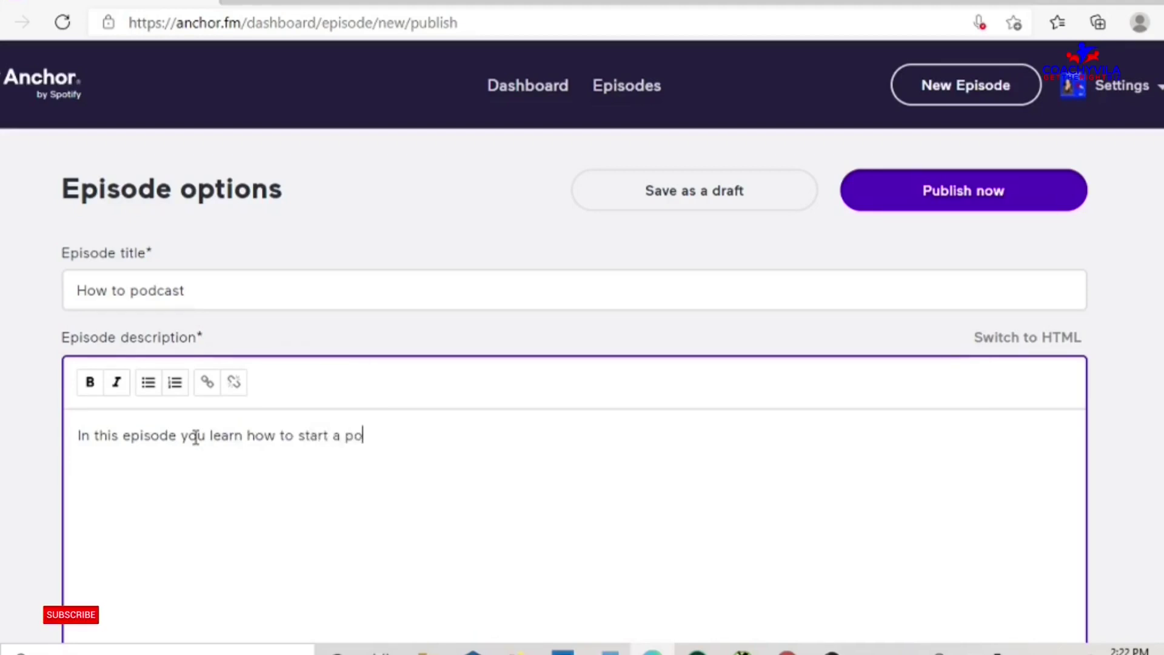
{"action": "type", "text": "dcast"}
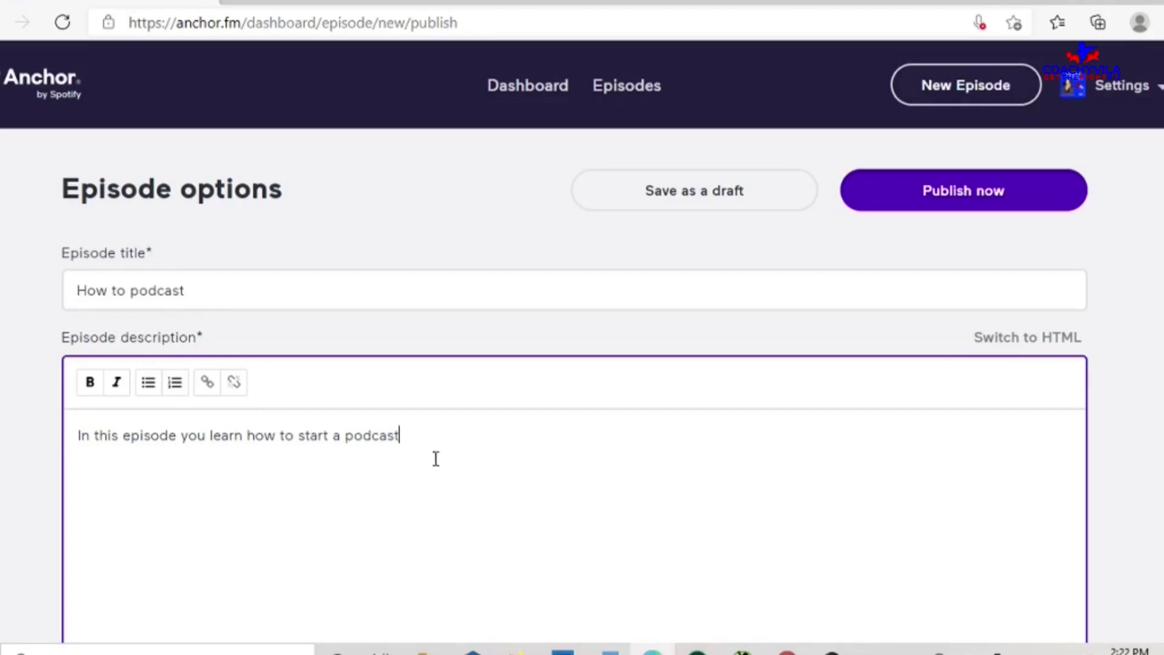
Link the word 'podcast' in the description to https:coachyvila.com.
{"action": "left_click_drag", "start_coordinate": [403, 434], "coordinate": [350, 436]}
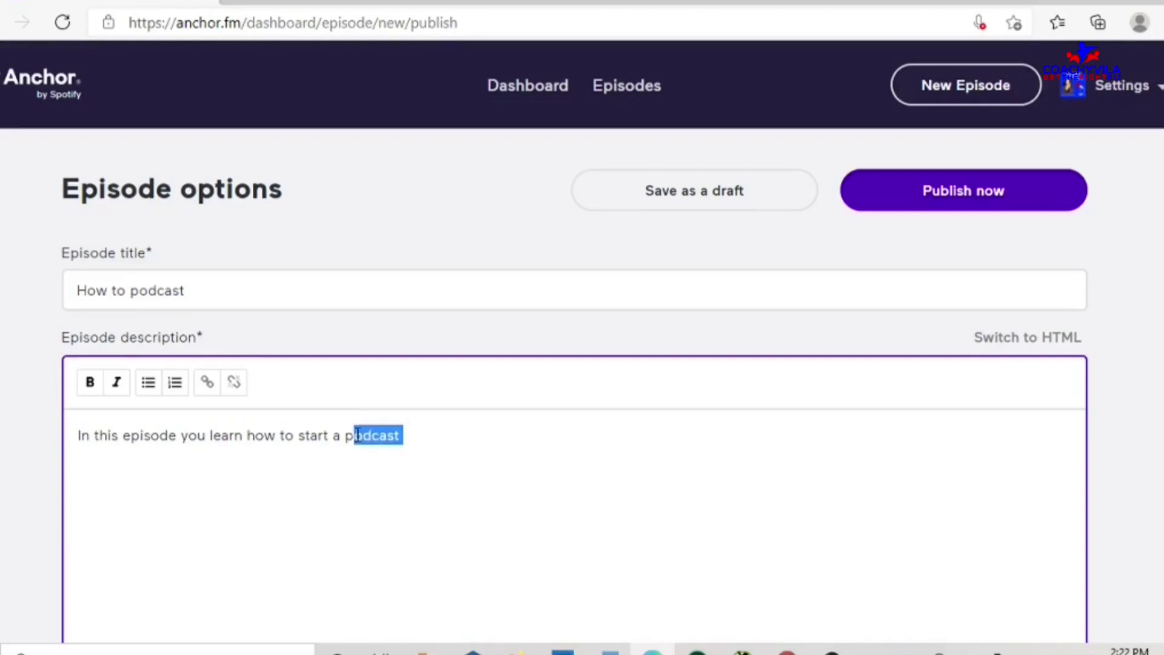
{"action": "left_click", "coordinate": [207, 383]}
{"action": "left_click", "coordinate": [233, 420]}
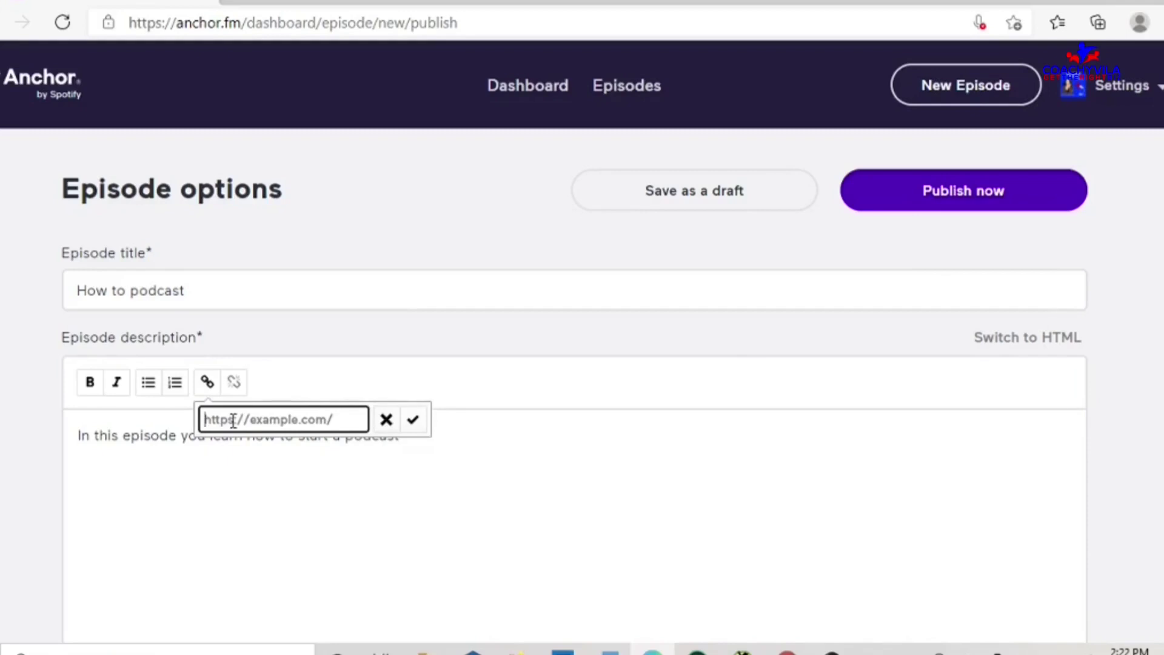
{"action": "type", "text": "h"}
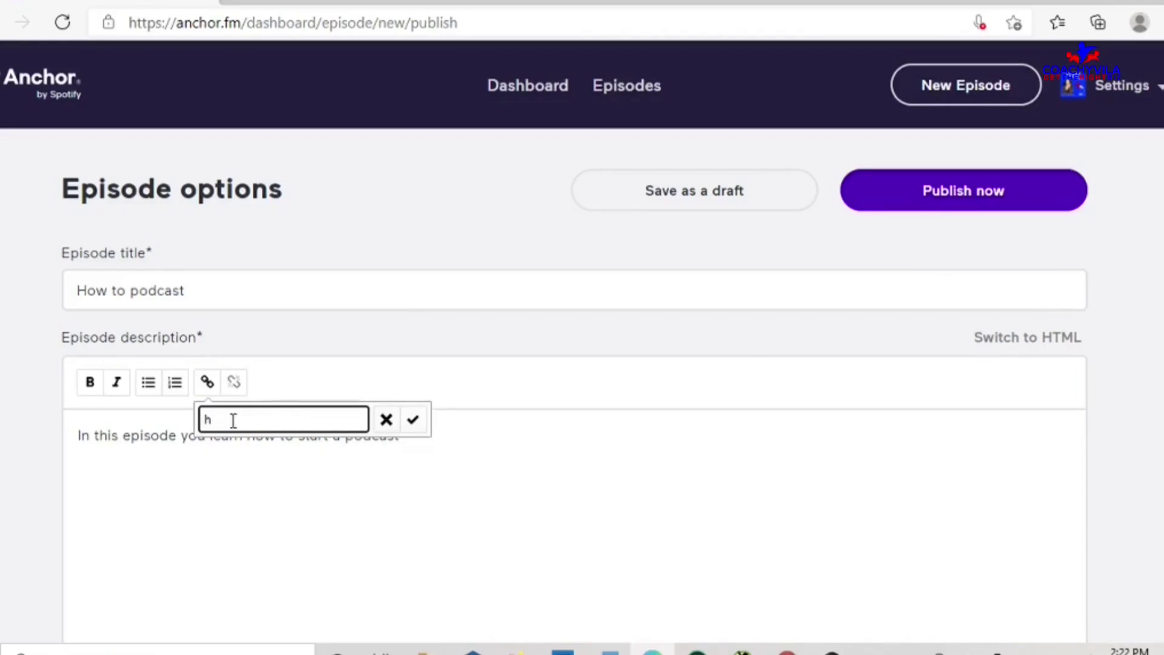
{"action": "type", "text": "ttps"}
{"action": "type", "text": ":co"}
{"action": "type", "text": "achyvi"}
{"action": "type", "text": "la.com"}
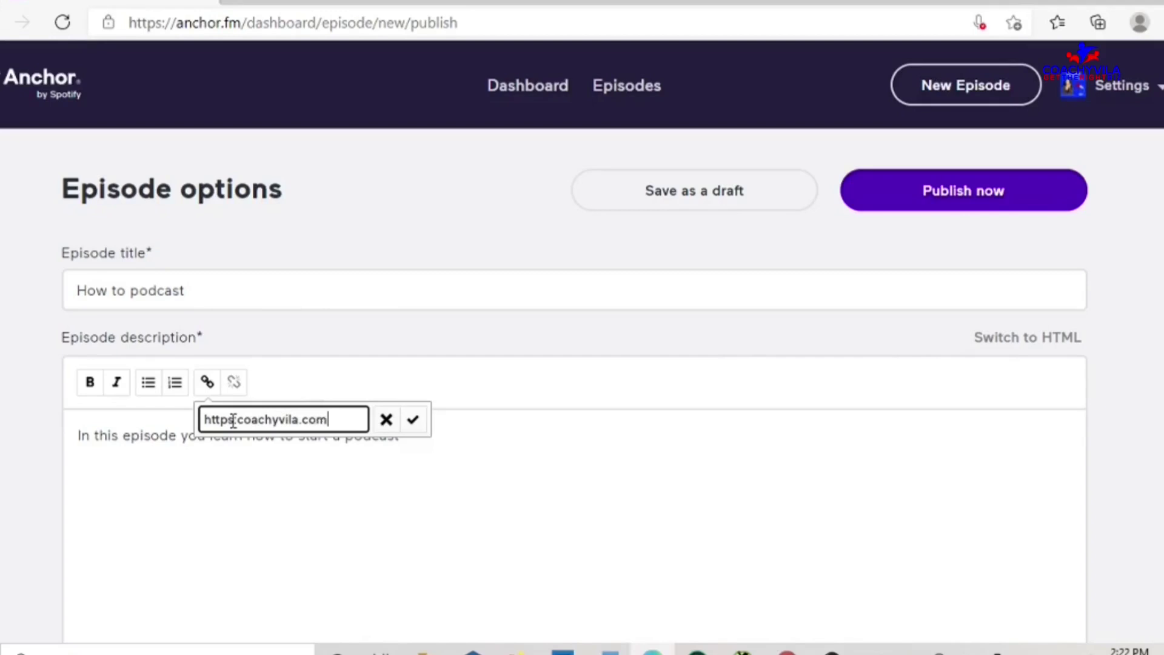
{"action": "left_click", "coordinate": [413, 422]}
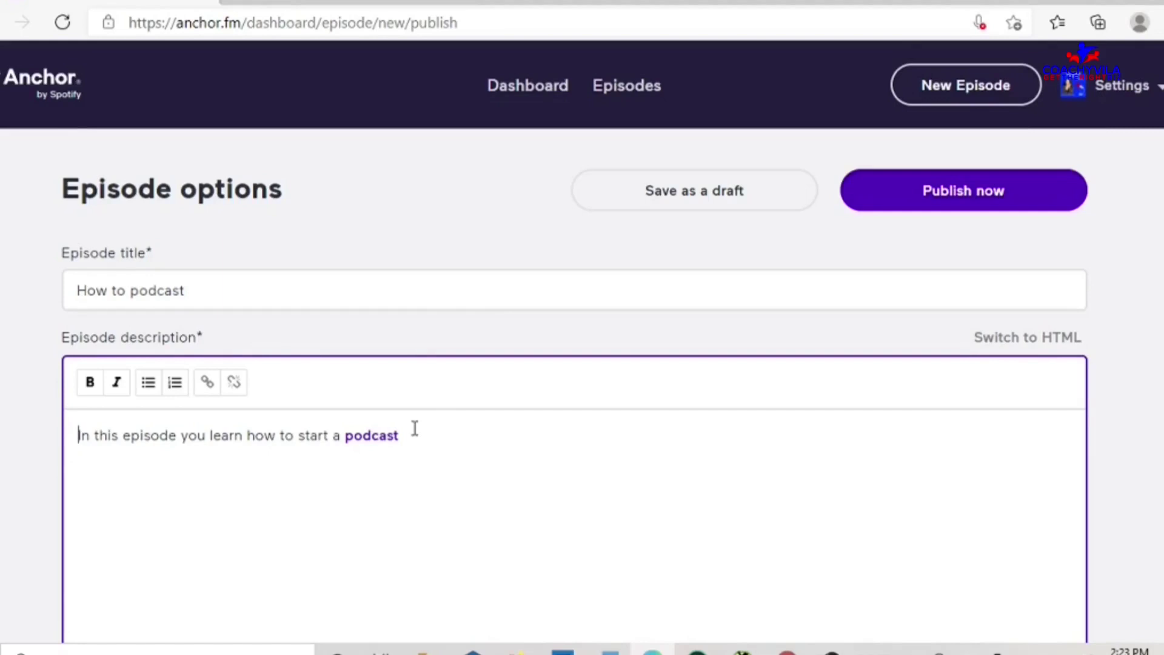
Set the publish date to June 14, 2021 at 10:00 AM and confirm it.
{"action": "scroll", "coordinate": [414, 429], "scroll_direction": "down", "scroll_amount": 6}
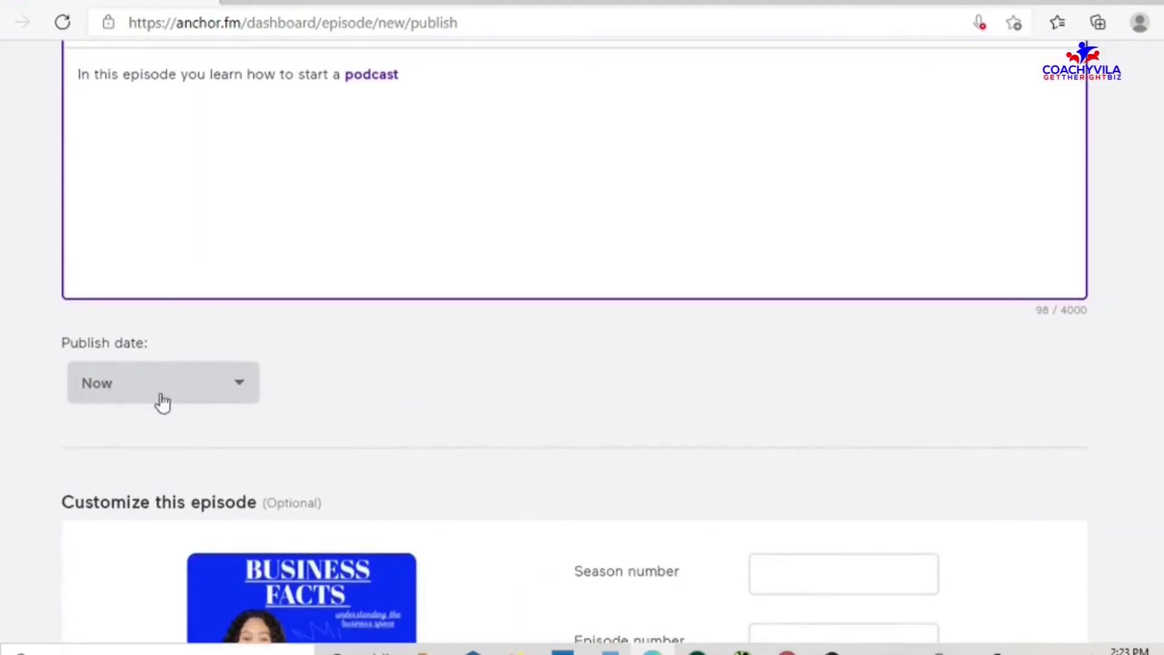
{"action": "left_click", "coordinate": [240, 389]}
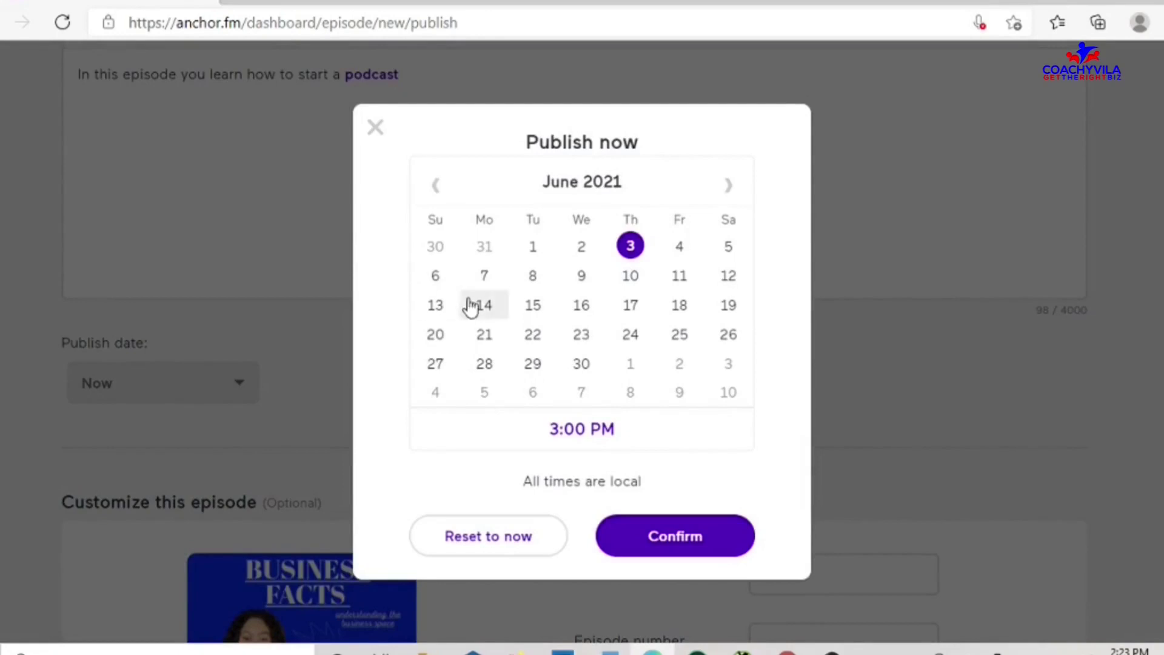
{"action": "left_click", "coordinate": [487, 307]}
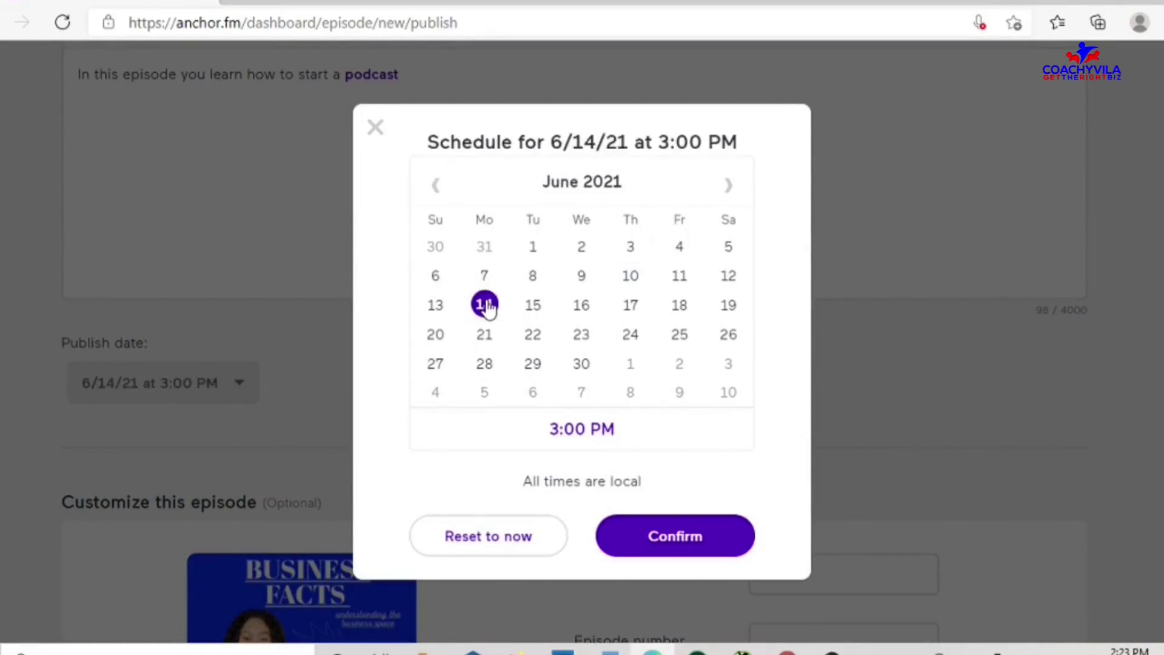
{"action": "left_click", "coordinate": [575, 431]}
{"action": "left_click", "coordinate": [542, 309]}
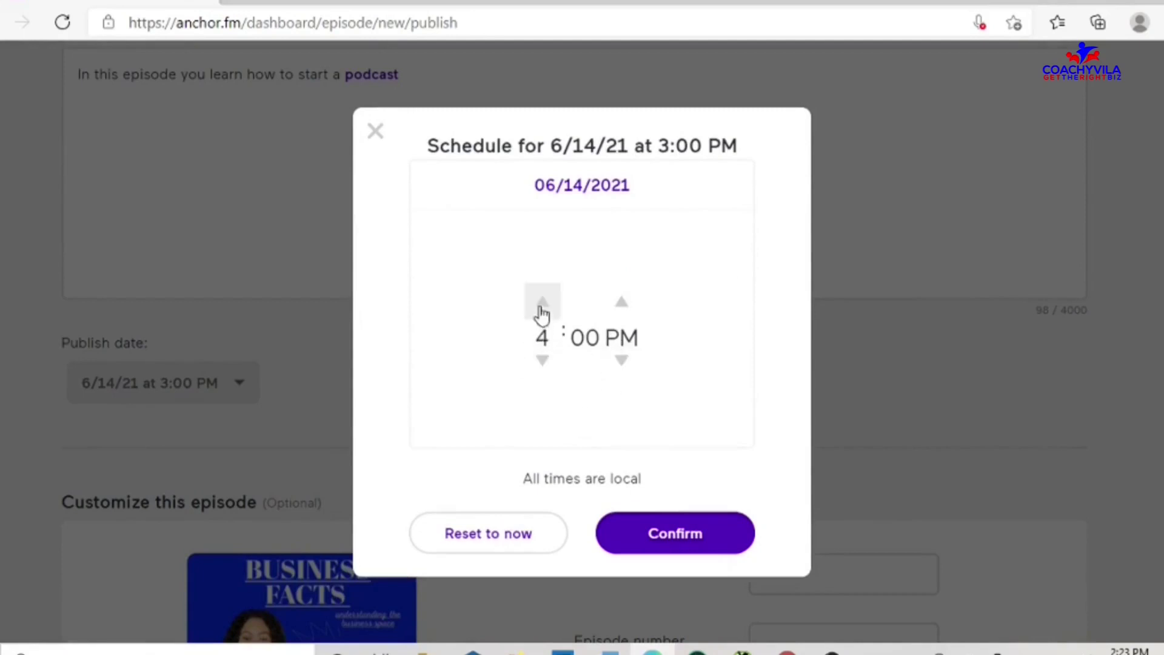
{"action": "double_click", "coordinate": [542, 311]}
{"action": "left_click", "coordinate": [542, 311]}
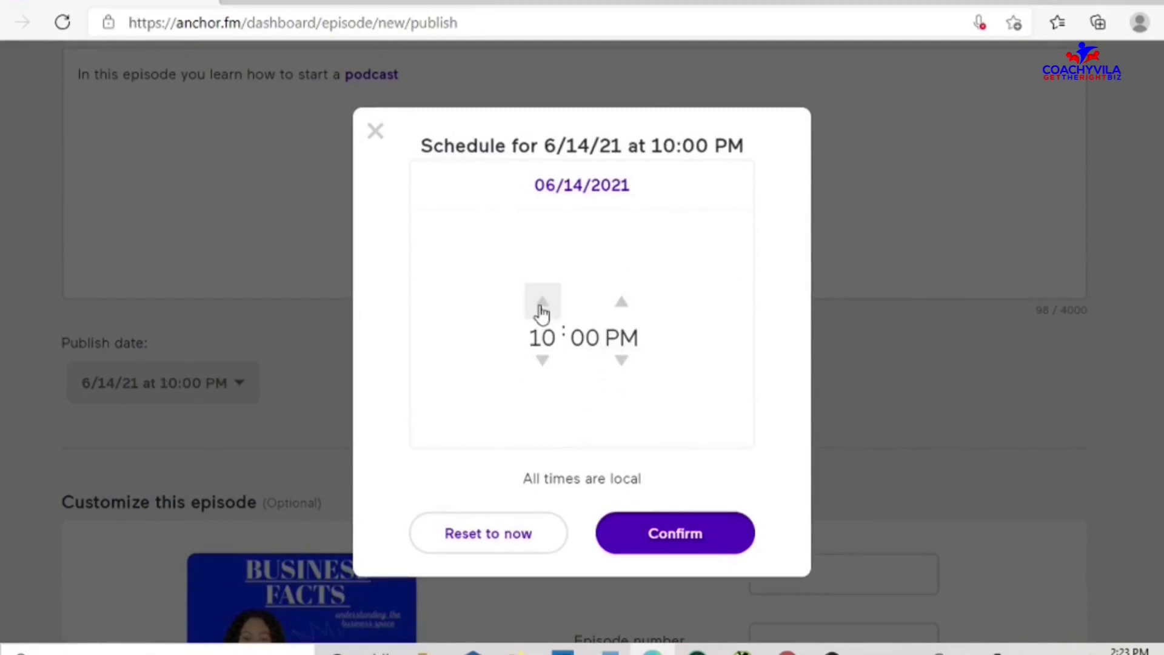
{"action": "left_click", "coordinate": [622, 359]}
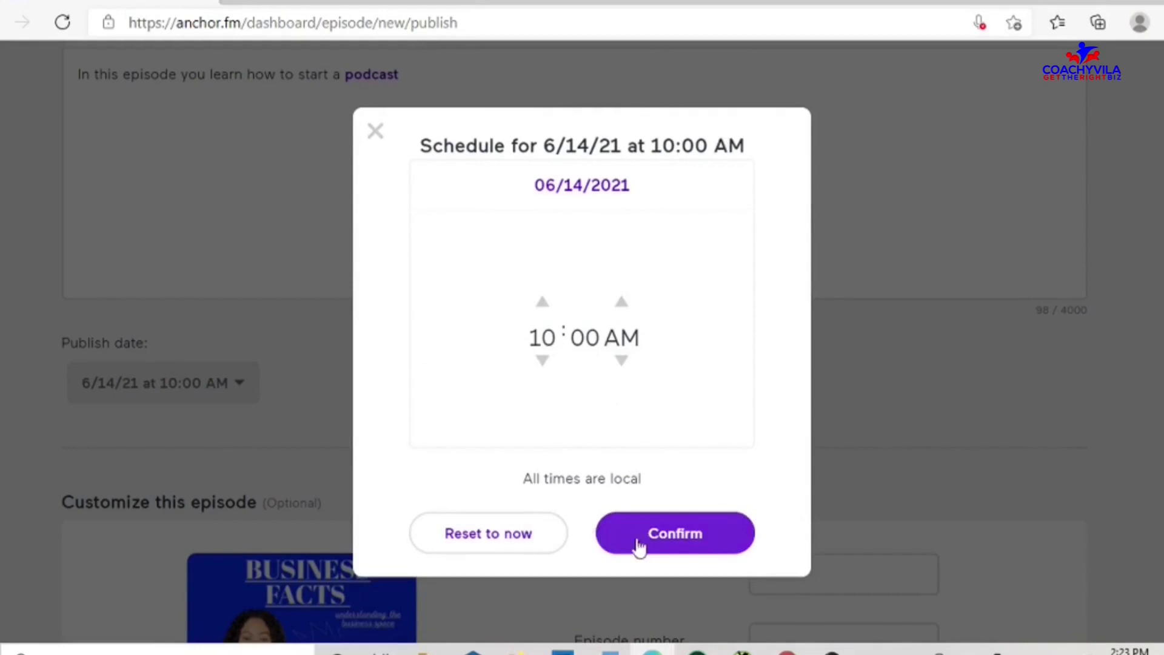
{"action": "left_click", "coordinate": [660, 532]}
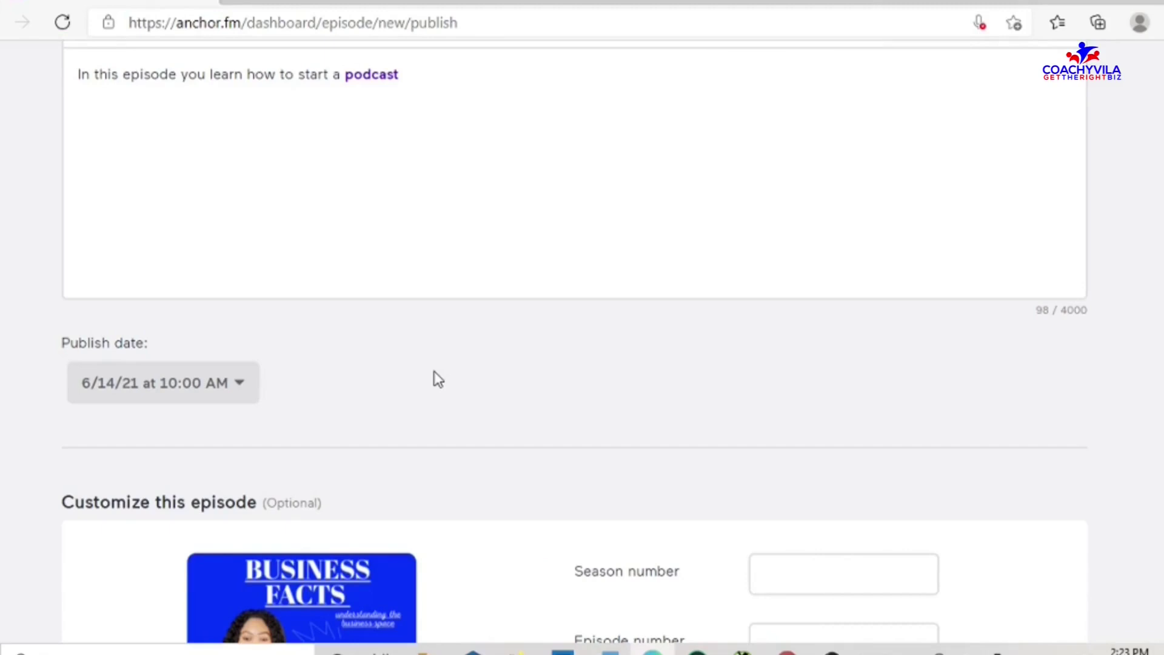
{"action": "scroll", "coordinate": [438, 379], "scroll_direction": "down", "scroll_amount": 2}
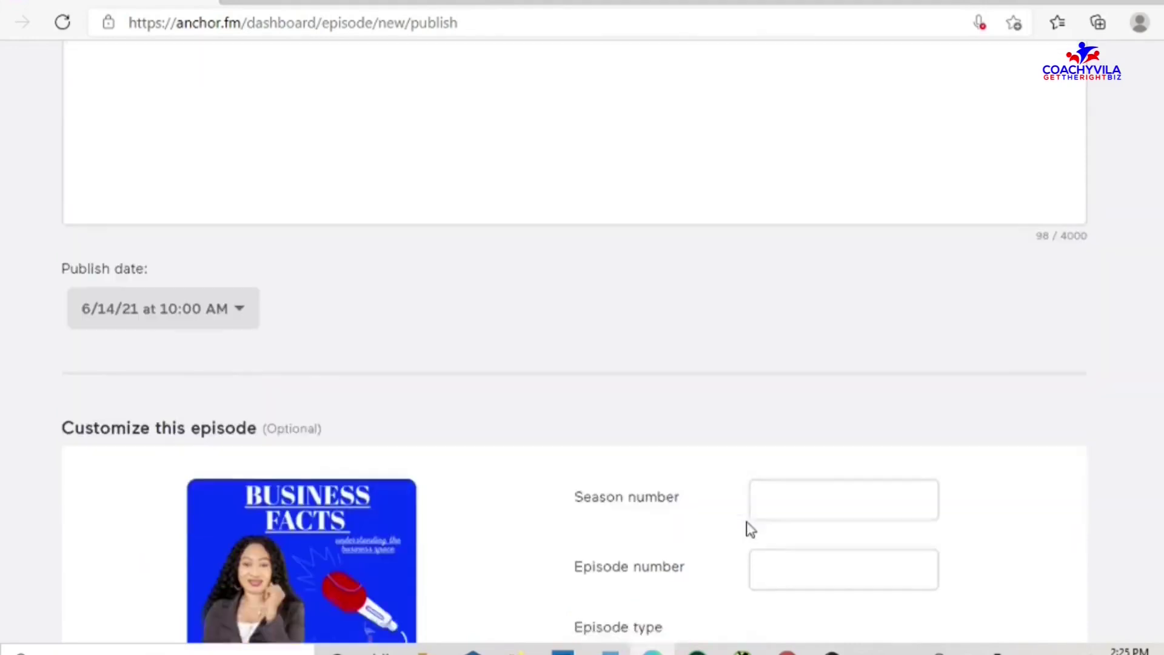
{"action": "scroll", "coordinate": [747, 527], "scroll_direction": "down", "scroll_amount": 2}
{"action": "scroll", "coordinate": [747, 527], "scroll_direction": "down", "scroll_amount": 2}
{"action": "scroll", "coordinate": [747, 528], "scroll_direction": "down", "scroll_amount": 3}
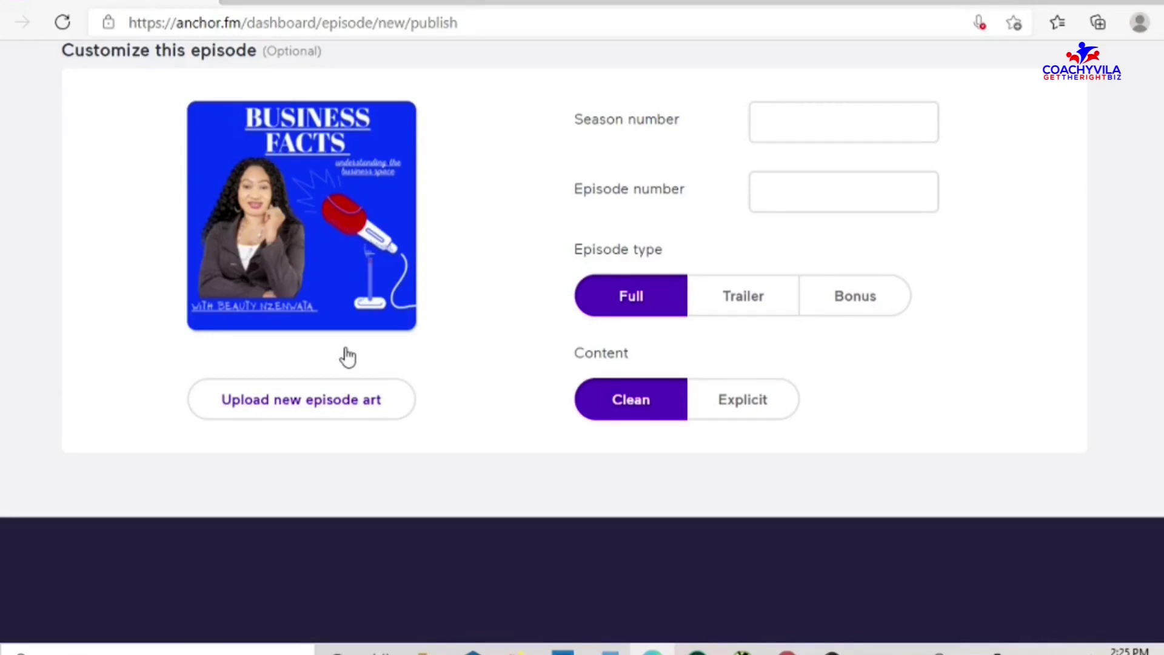
Enter 1 as the season number and 1 as the episode number.
{"action": "left_click", "coordinate": [776, 125]}
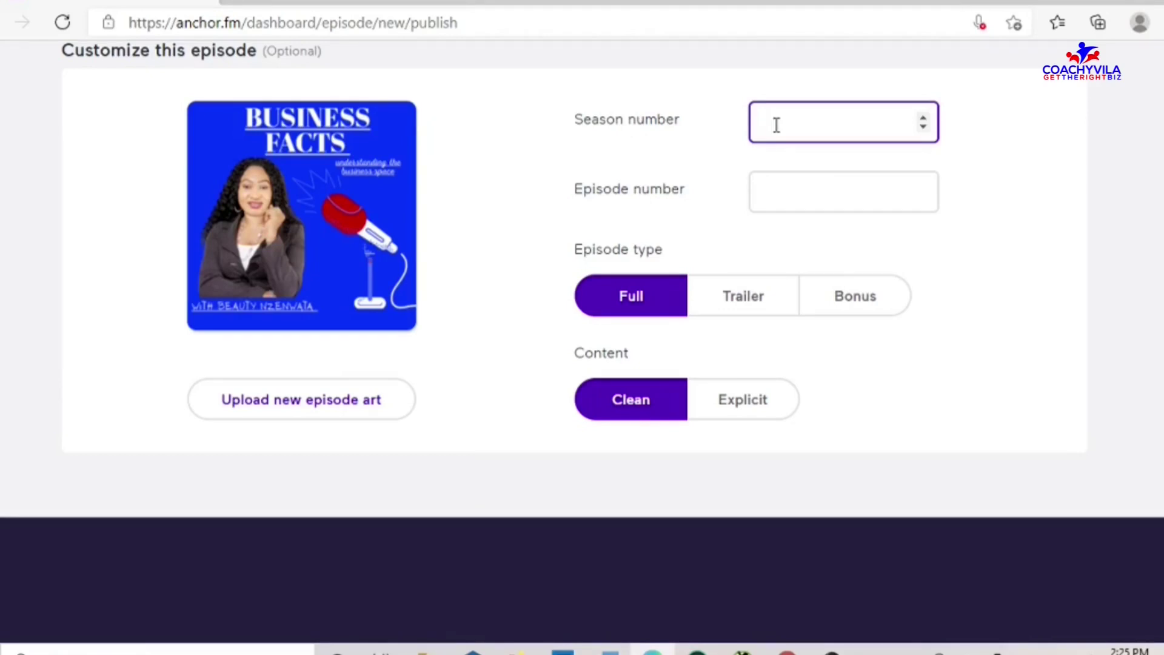
{"action": "type", "text": "1"}
{"action": "left_click", "coordinate": [775, 194]}
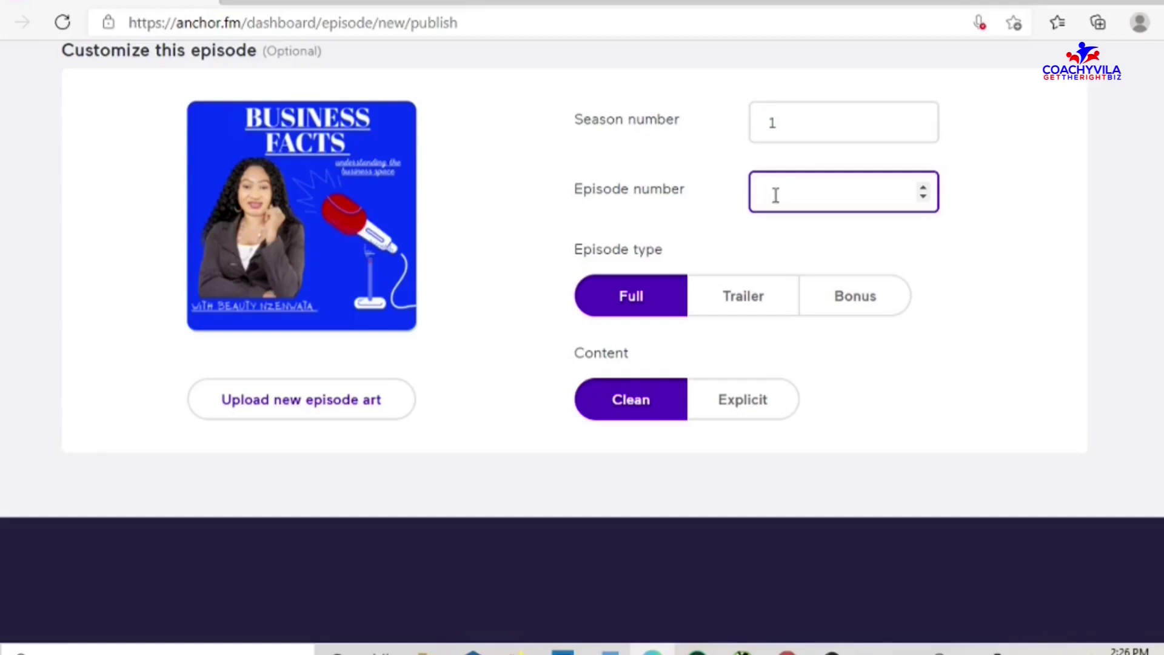
{"action": "type", "text": "1"}
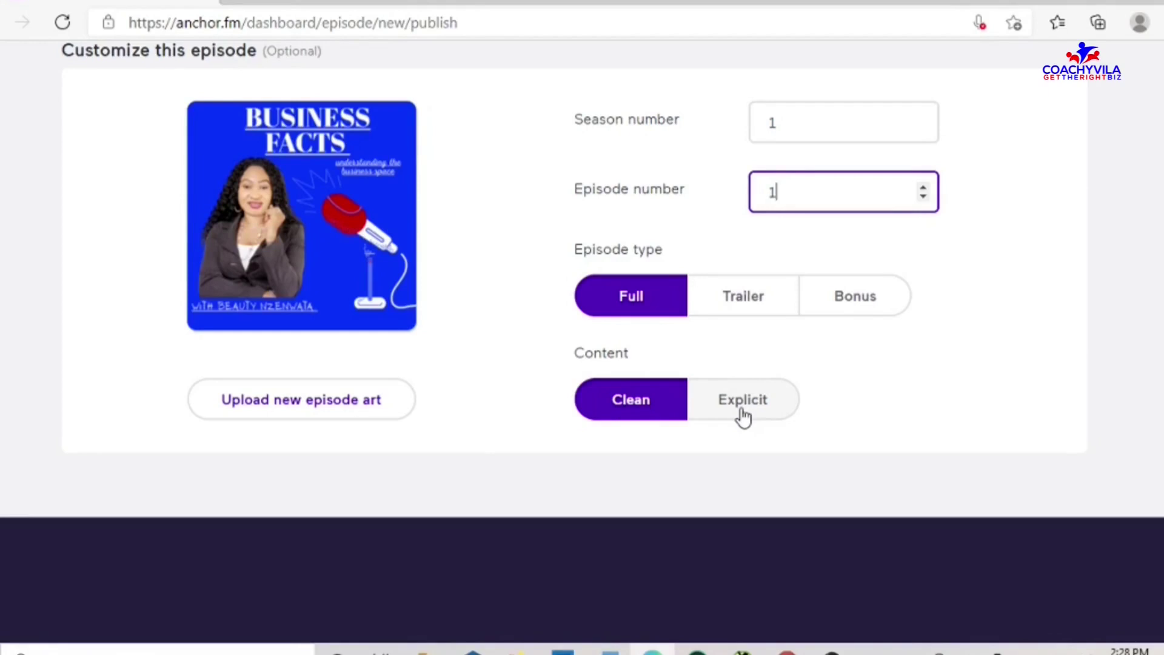
{"action": "scroll", "coordinate": [824, 393], "scroll_direction": "up", "scroll_amount": 8}
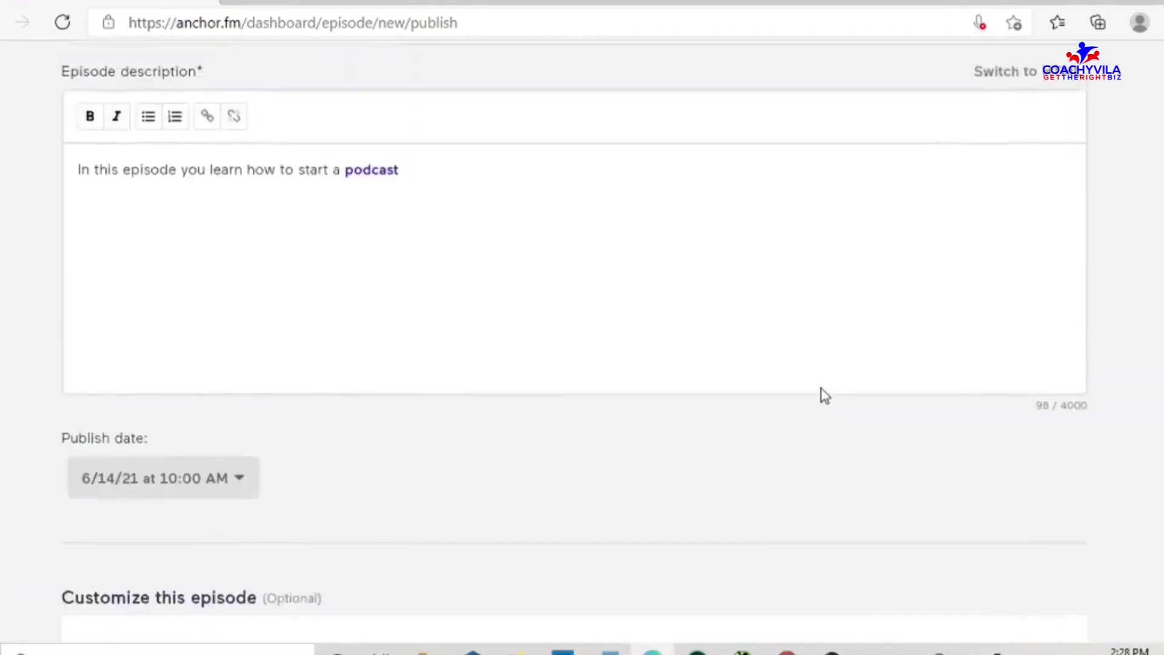
{"action": "scroll", "coordinate": [822, 393], "scroll_direction": "up", "scroll_amount": 4}
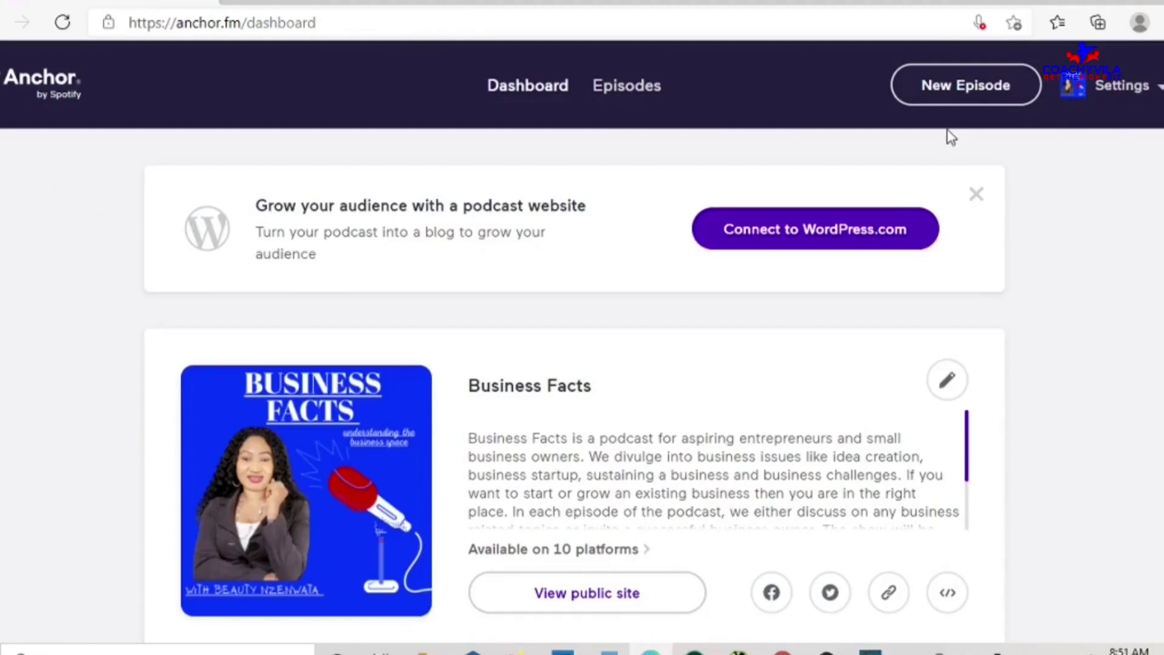
Choose Distribution from the Settings menu and scroll through the listening-platform links.
{"action": "left_click", "coordinate": [1147, 91]}
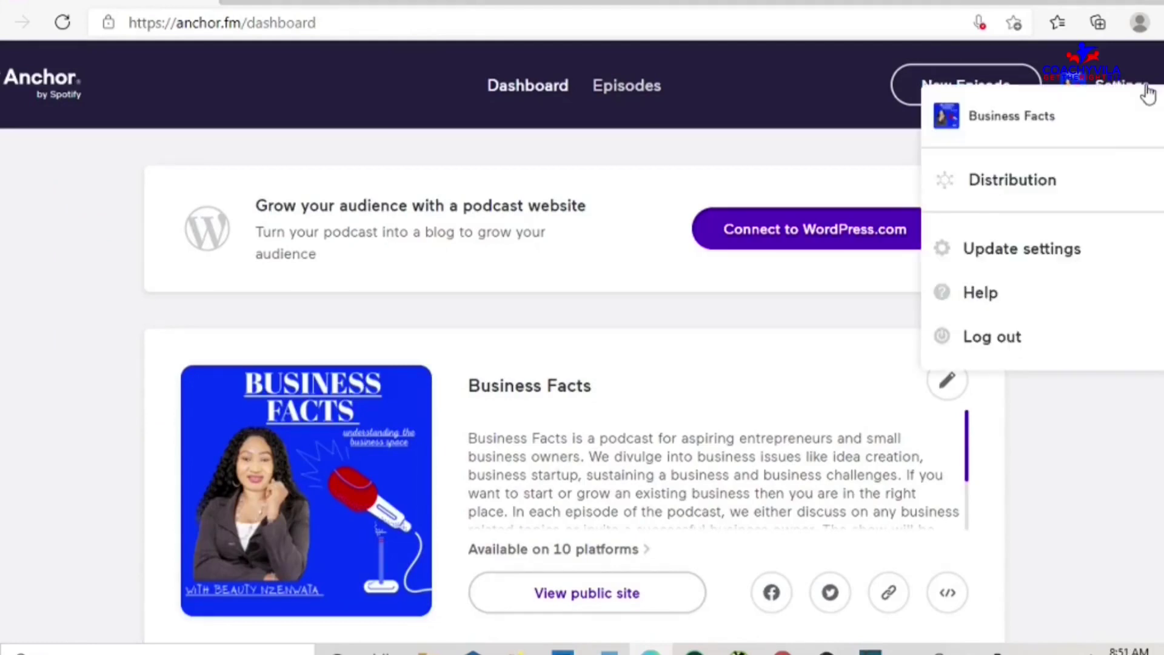
{"action": "left_click", "coordinate": [1026, 187]}
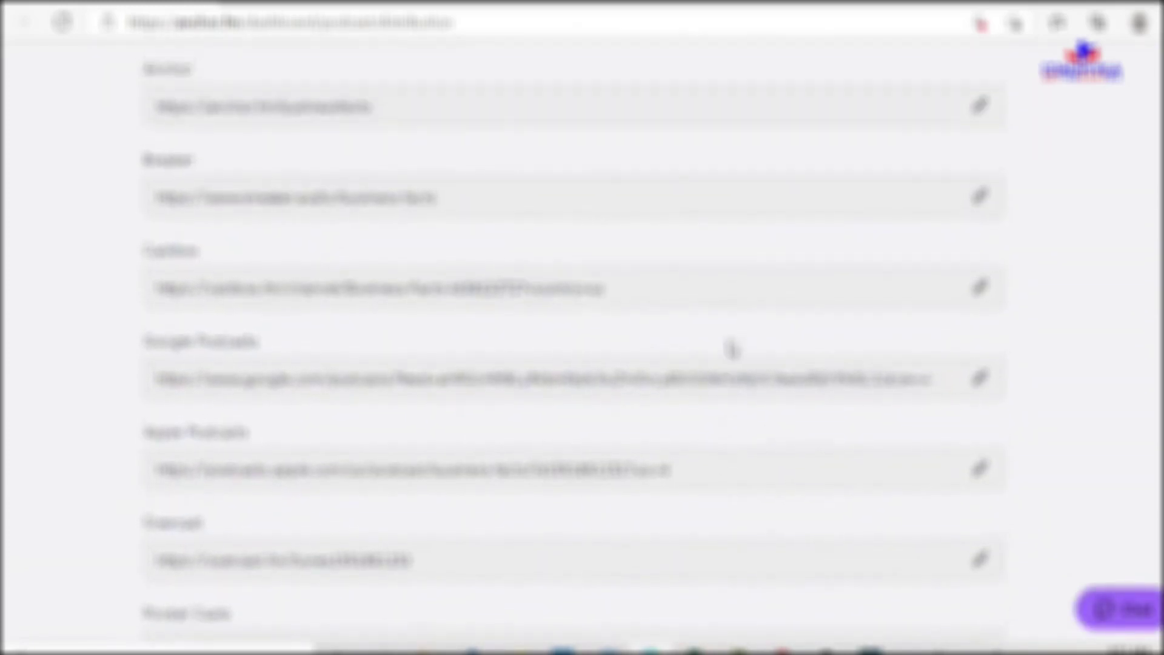
{"action": "scroll", "coordinate": [732, 349], "scroll_direction": "up", "scroll_amount": 2}
{"action": "scroll", "coordinate": [732, 350], "scroll_direction": "up", "scroll_amount": 4}
{"action": "scroll", "coordinate": [732, 350], "scroll_direction": "up", "scroll_amount": 1}
{"action": "scroll", "coordinate": [732, 350], "scroll_direction": "up", "scroll_amount": 1}
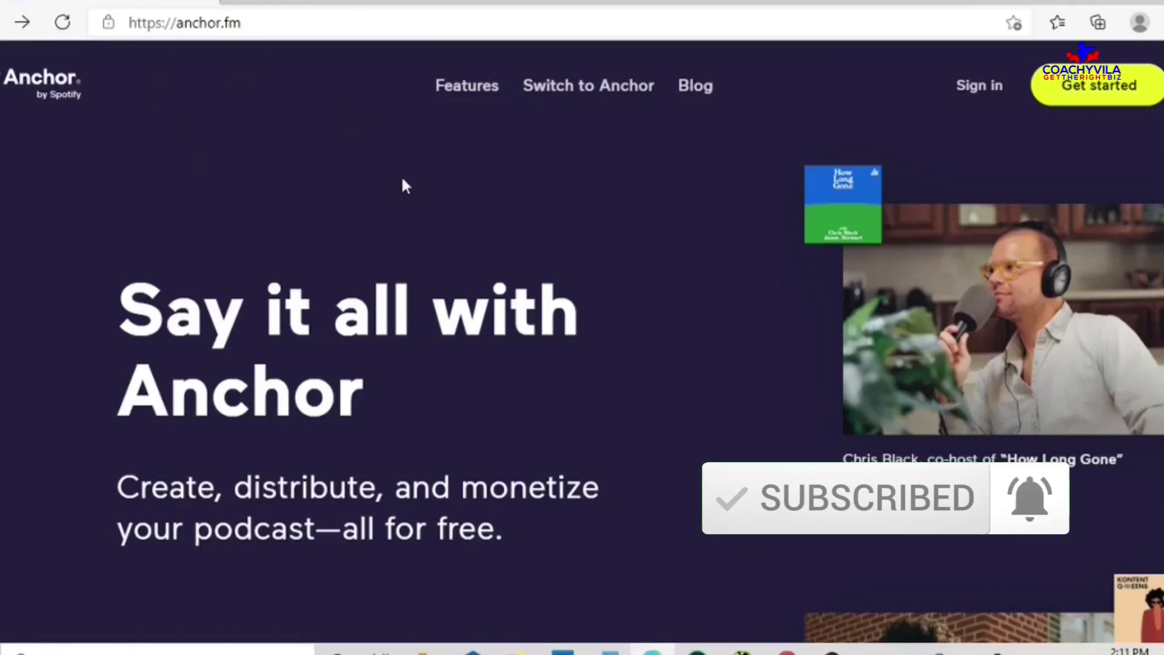
{"action": "scroll", "coordinate": [401, 175], "scroll_direction": "down", "scroll_amount": 5}
{"action": "scroll", "coordinate": [403, 177], "scroll_direction": "down", "scroll_amount": 6}
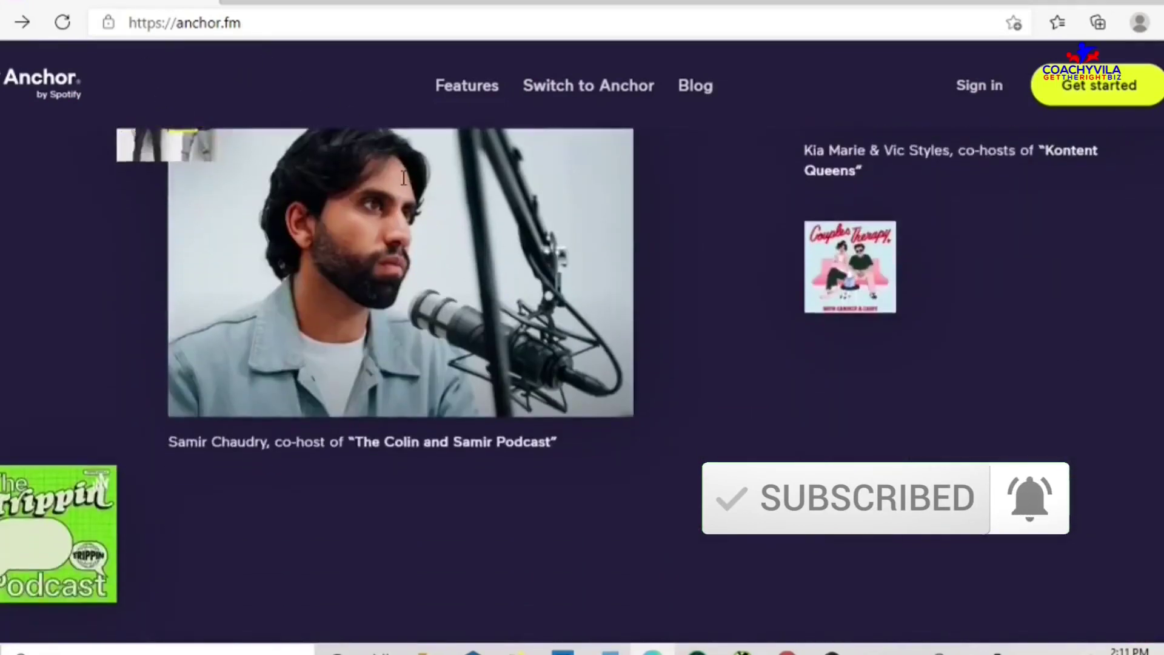
{"action": "scroll", "coordinate": [404, 178], "scroll_direction": "down", "scroll_amount": 2}
{"action": "scroll", "coordinate": [404, 178], "scroll_direction": "down", "scroll_amount": 4}
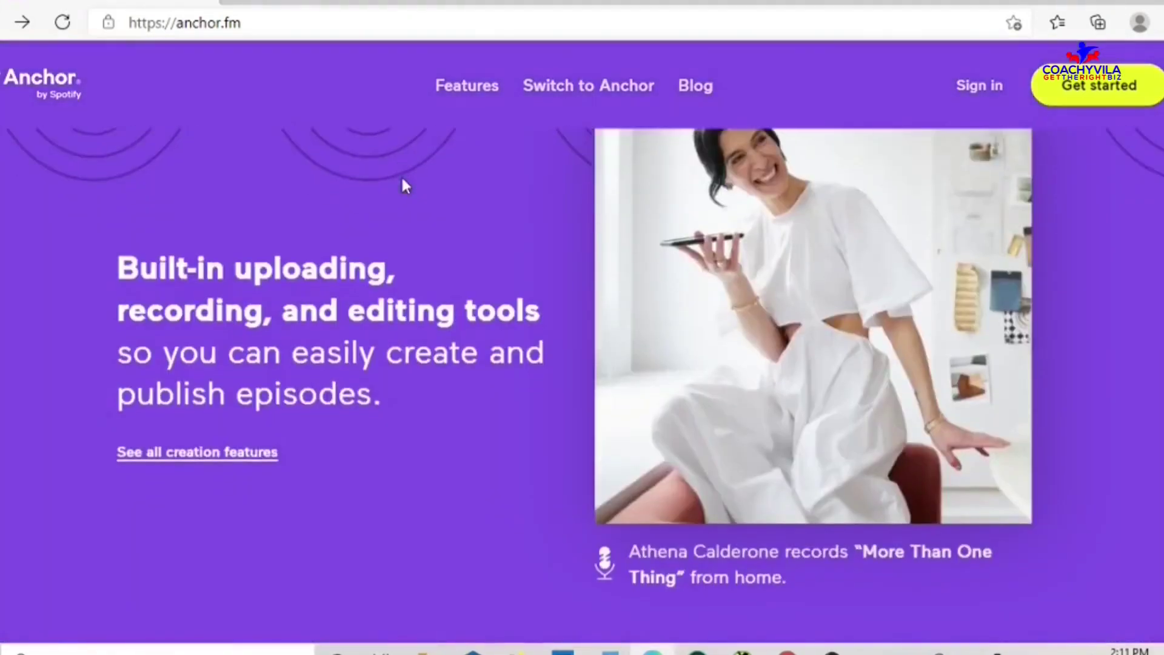